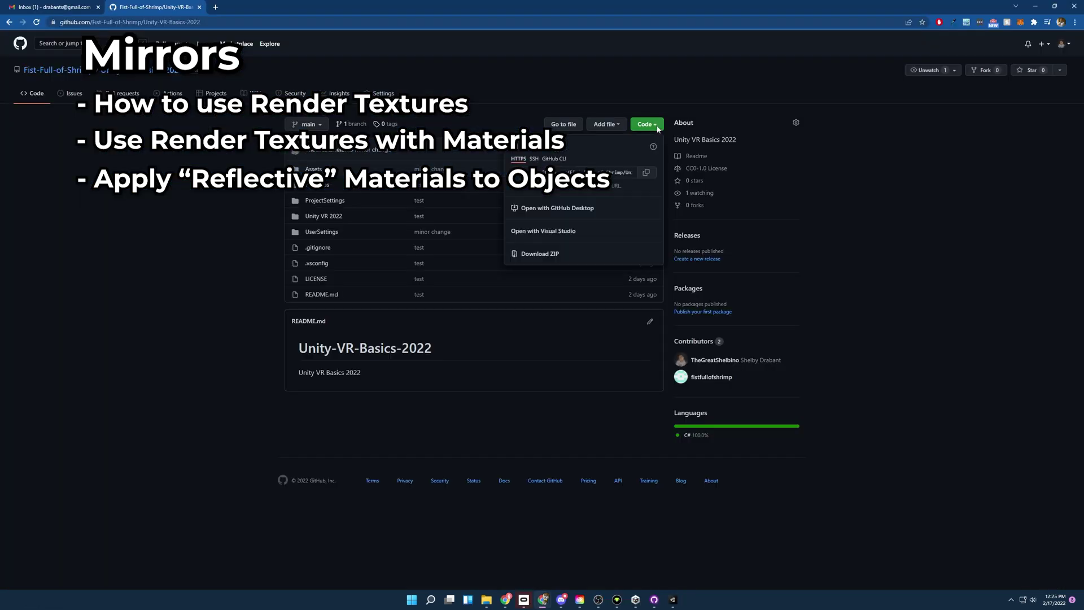
Step: Download the Unity-VR-Basics-2022 repository as a ZIP and extract its Unity-VR-Basics-2022-main folder to the desktop
click(540, 253)
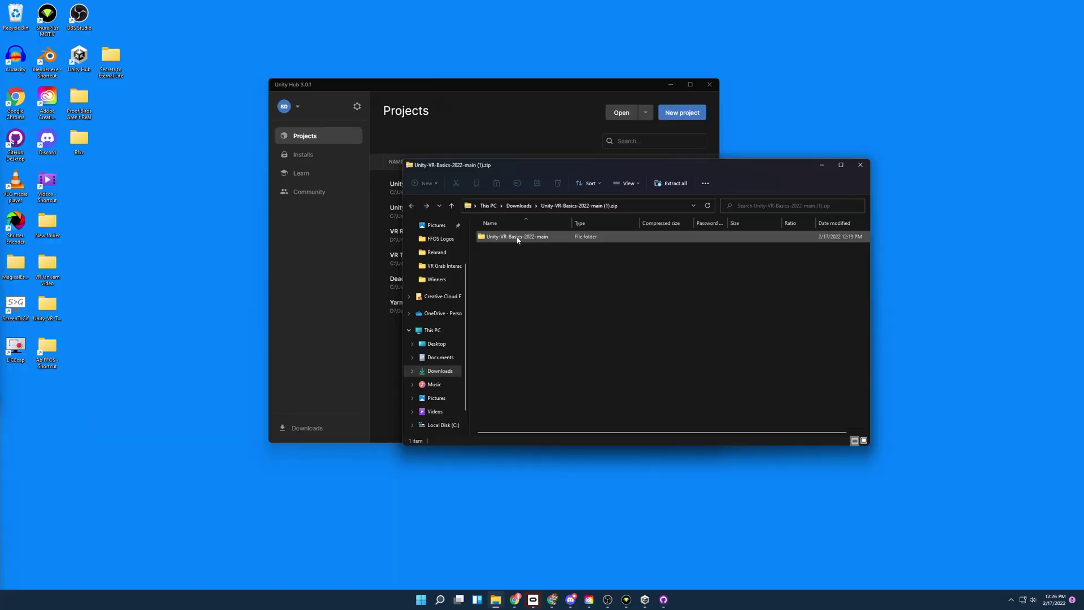
drag(511, 237, 99, 204)
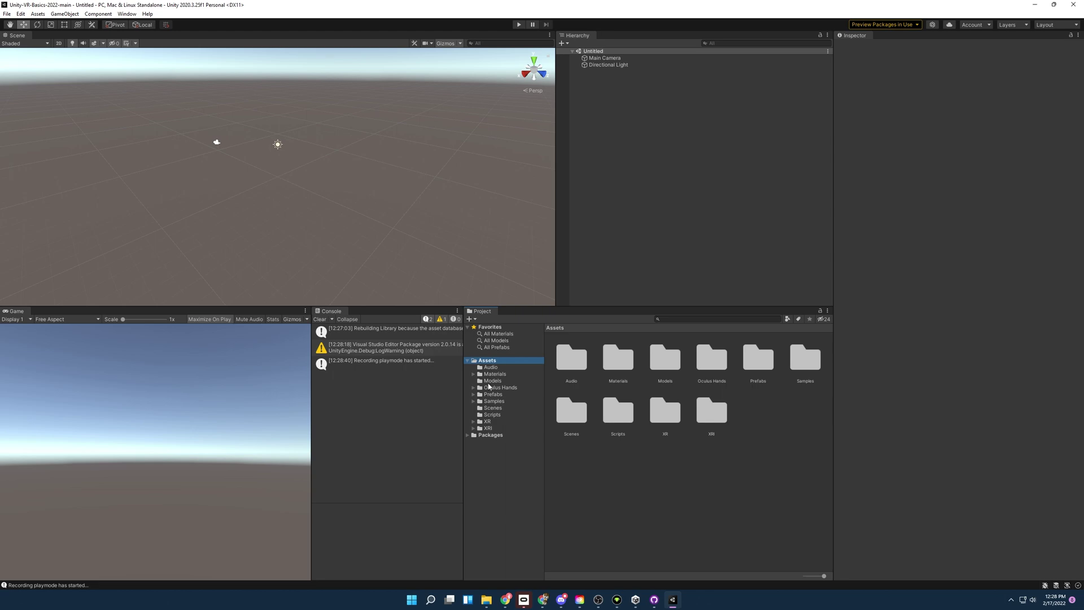
Step: Open the Part 13 Mirrors scene from the project's Scenes folder
click(489, 408)
double_click(570, 355)
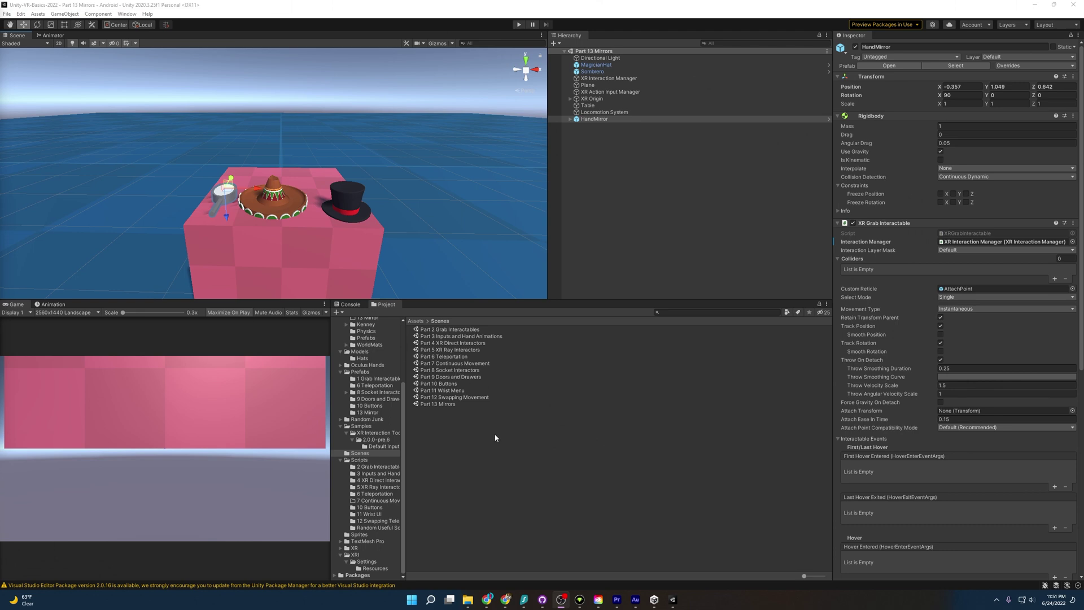
click(437, 405)
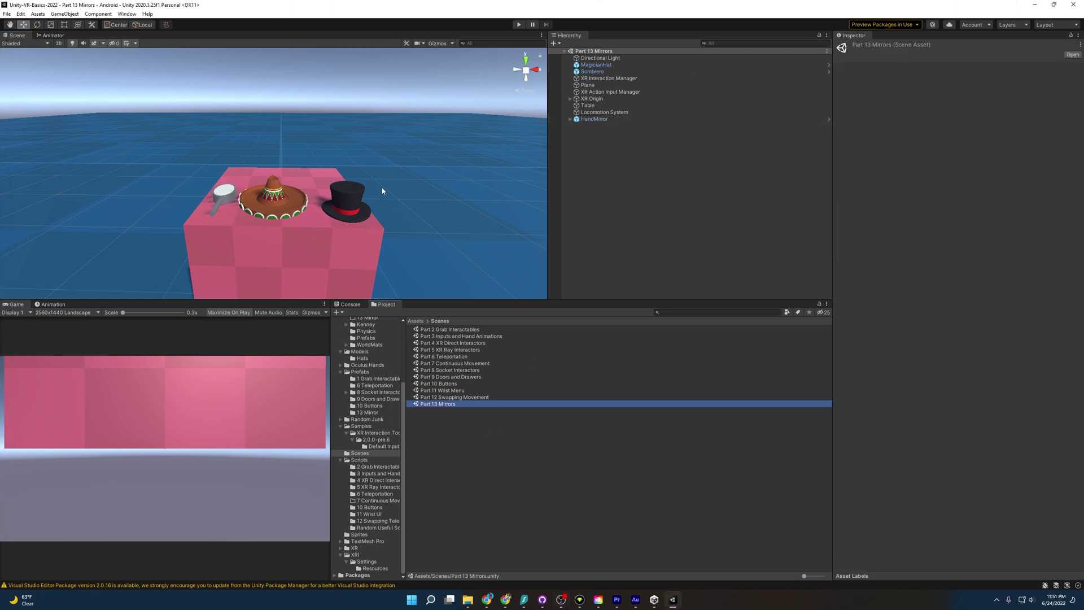
Step: Examine the sombrero, hand mirror and top hat on the table, including the Sombrero and HandMirror component settings
click(283, 196)
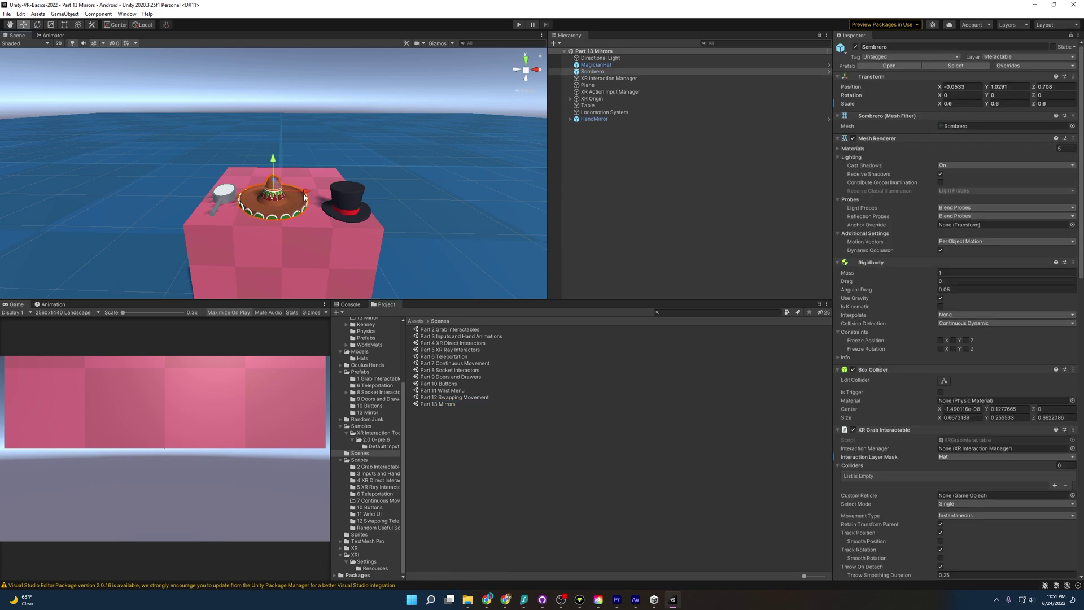
alt+scroll(311, 144, up, 5)
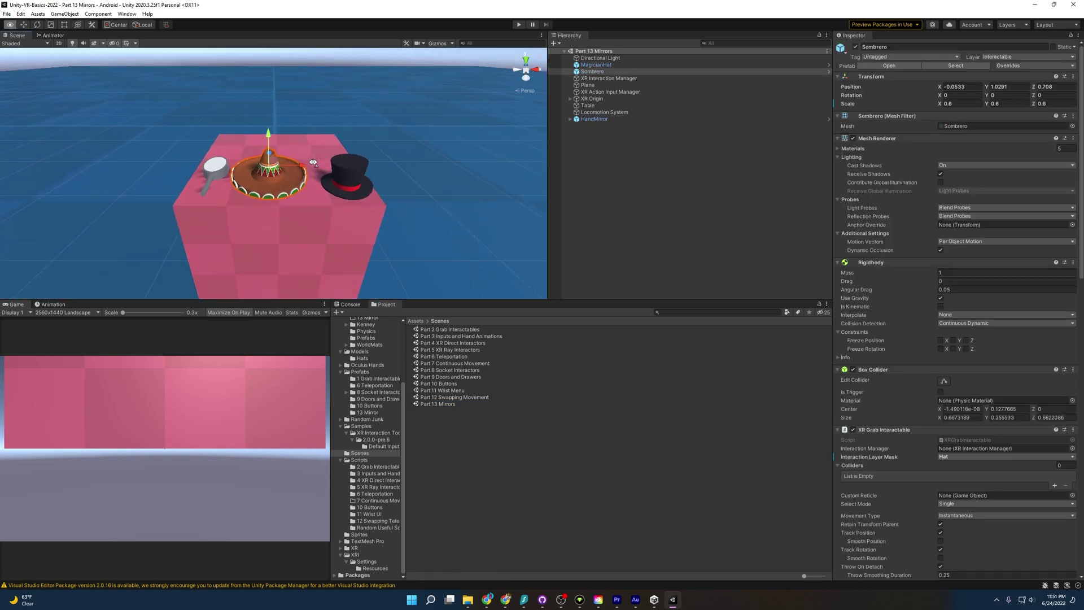
scroll(311, 148, down, 3)
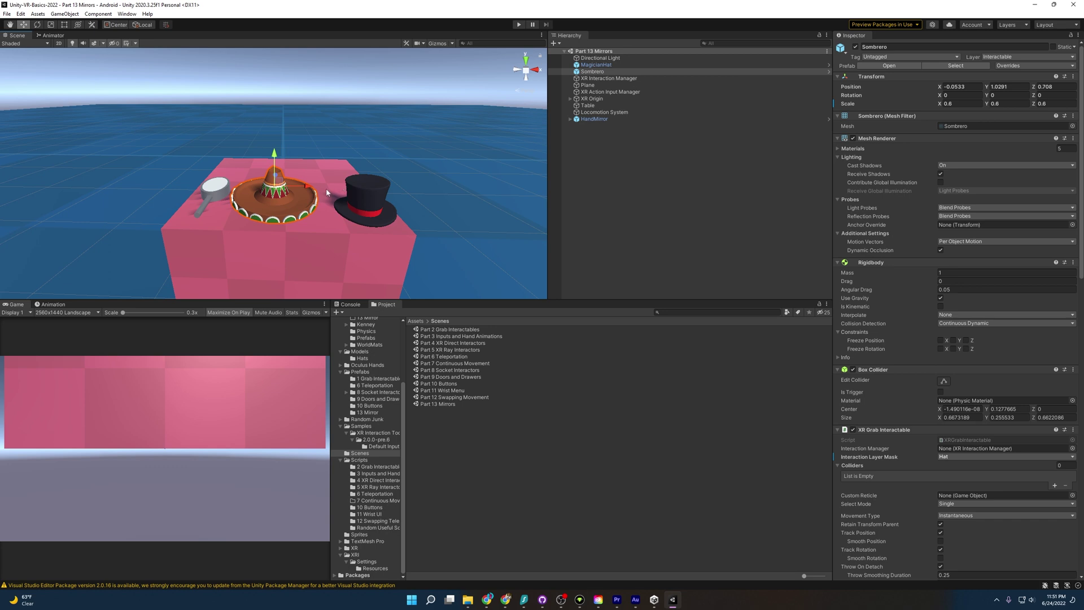
click(212, 190)
alt+scroll(212, 190, up, 5)
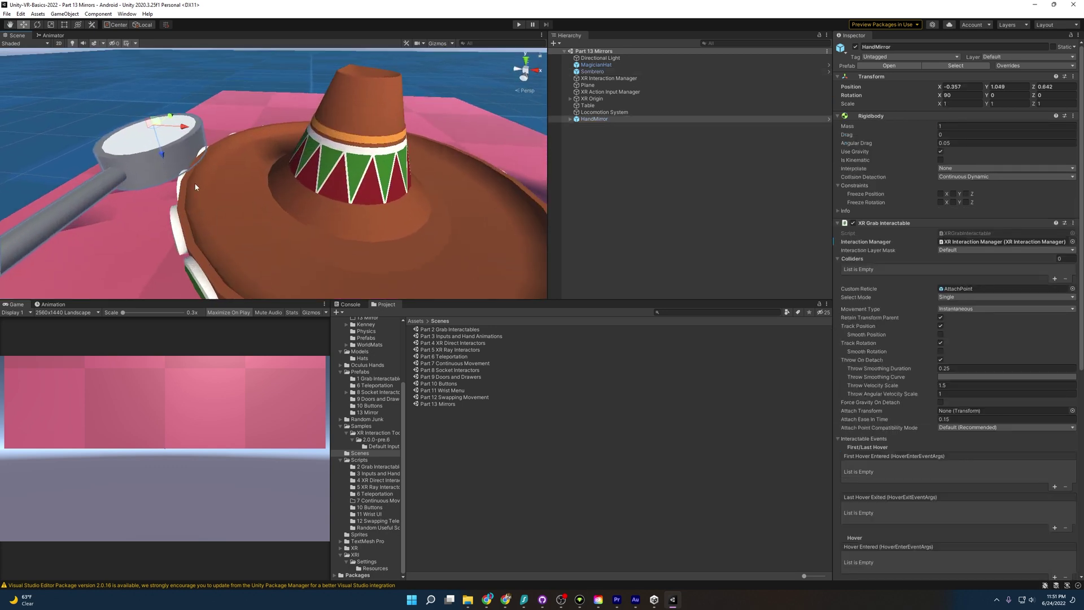
scroll(196, 200, down, 5)
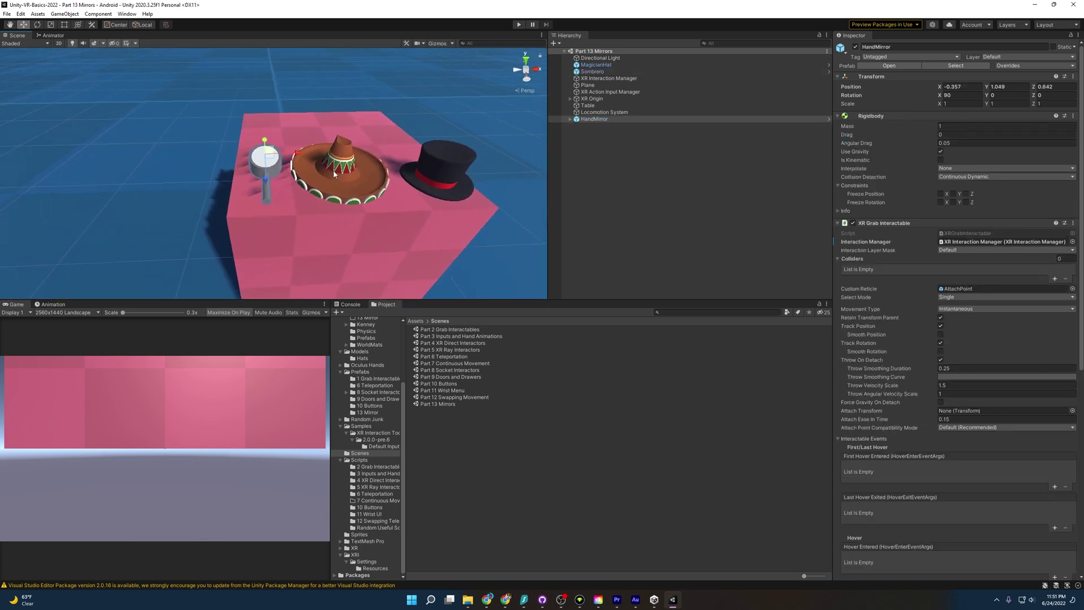
alt+scroll(334, 174, down, 3)
alt+scroll(335, 174, up, 4)
alt+drag(335, 174, 320, 150)
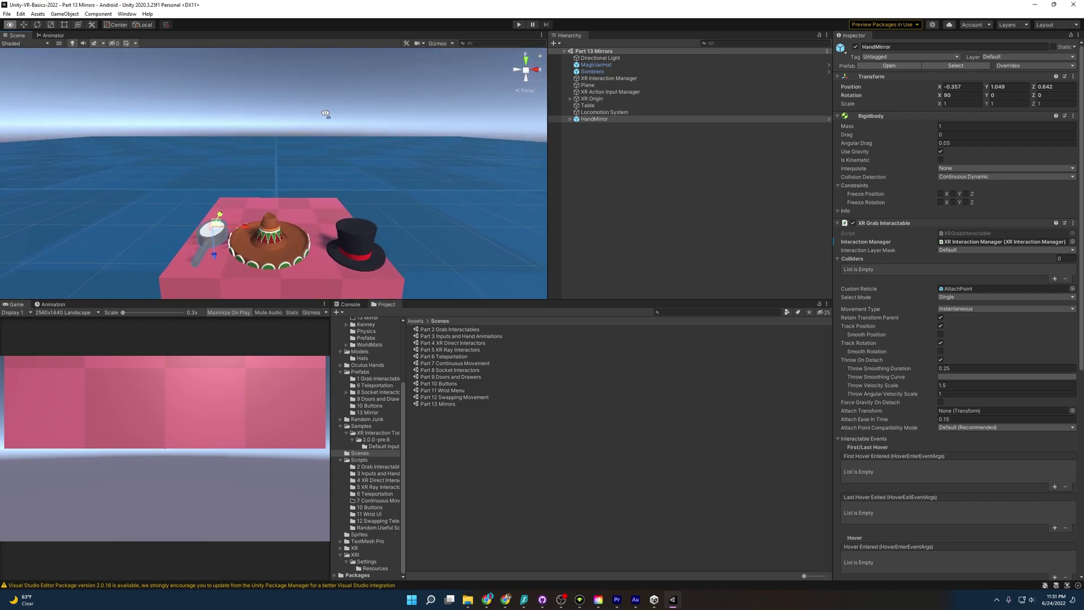
Step: Inspect the HatSocket object's components under XR Origin's Main Camera
click(570, 99)
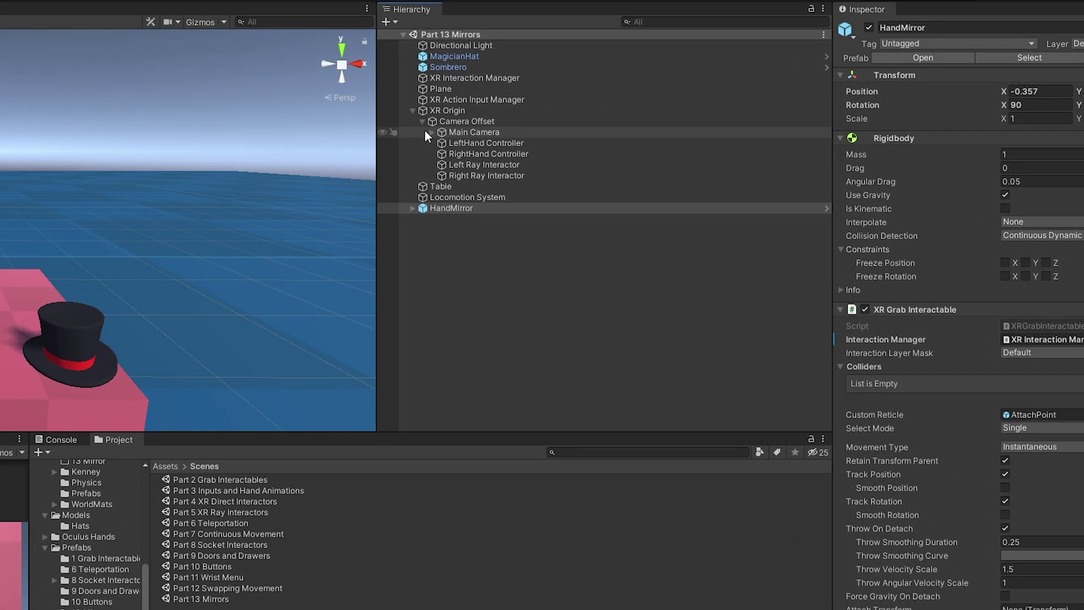
click(430, 131)
click(472, 143)
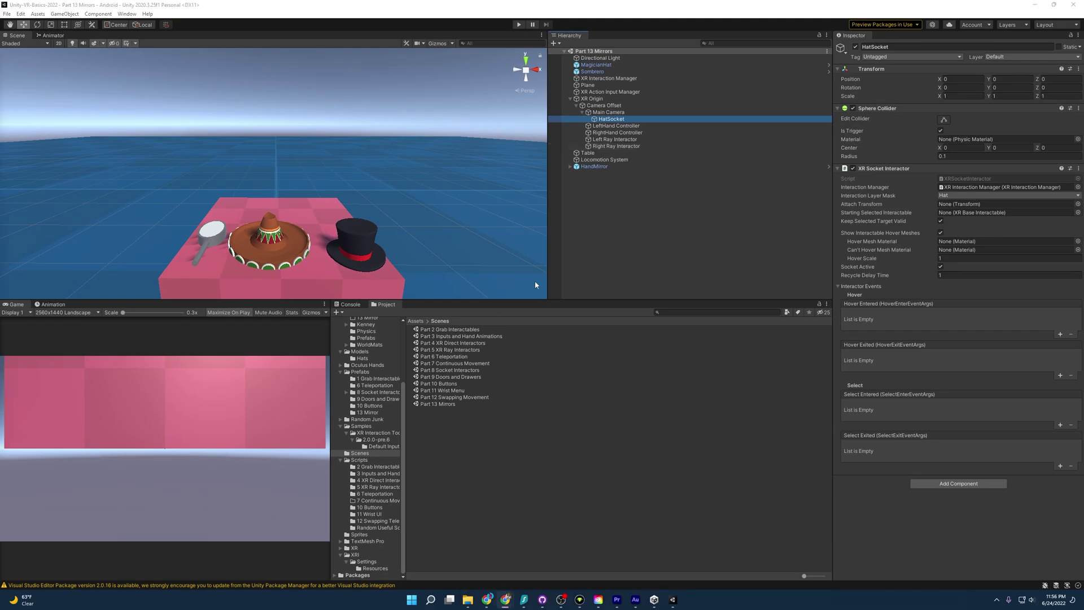
Step: Create a cube at the scene's root level and name it Mirror
right_click(583, 182)
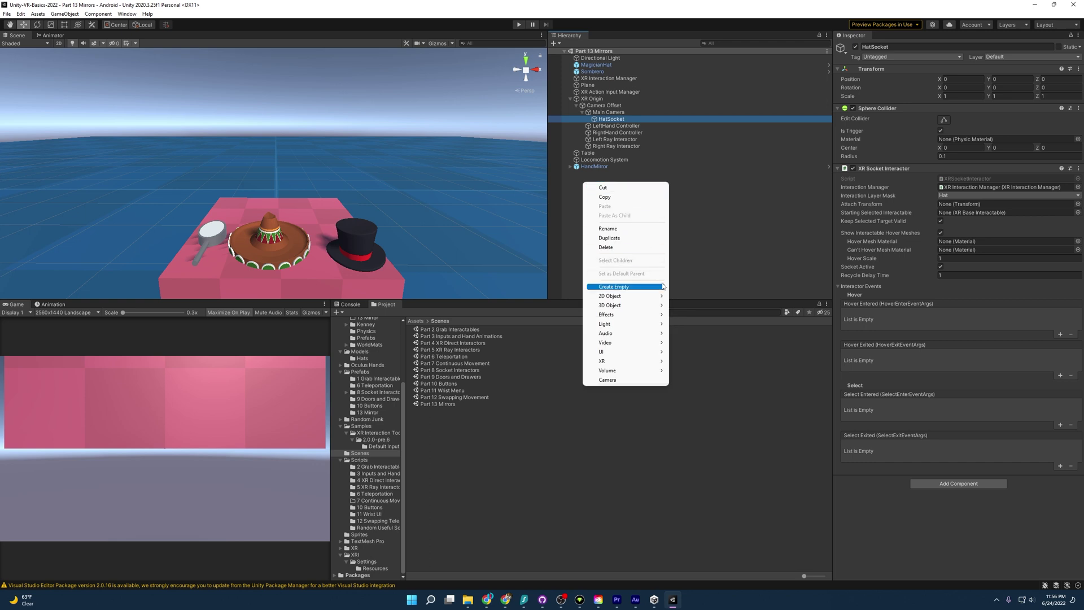
mouse_move(659, 307)
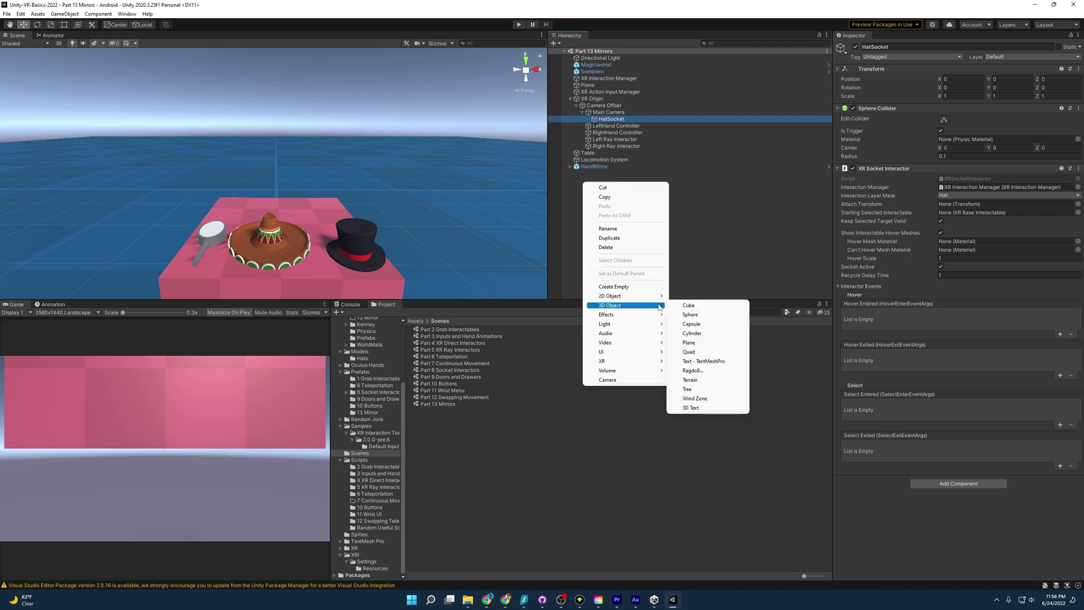
click(698, 305)
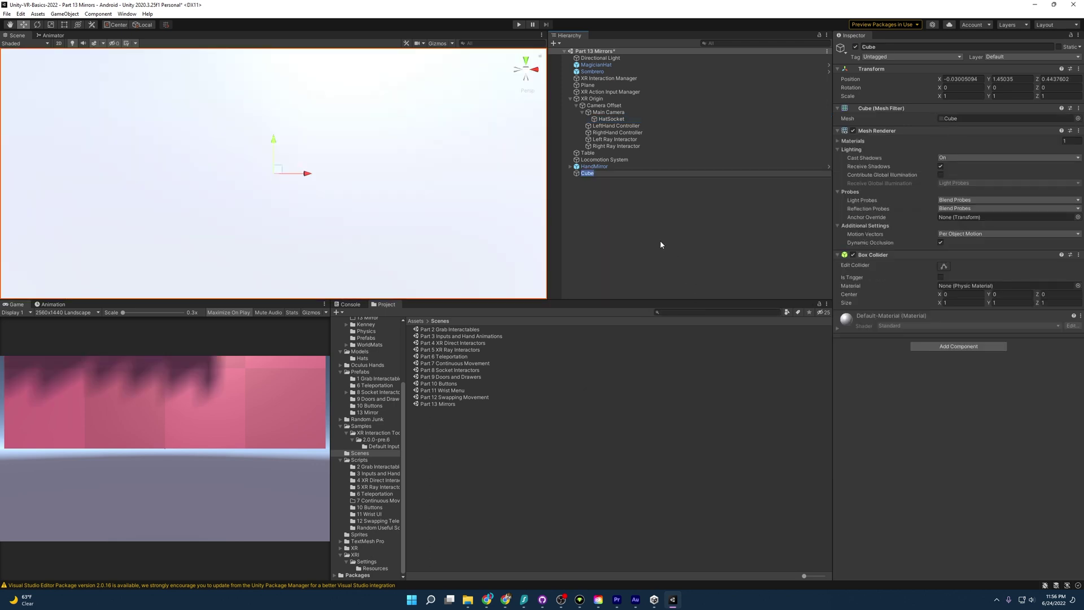
text(Mirror)
key(Return)
key(f)
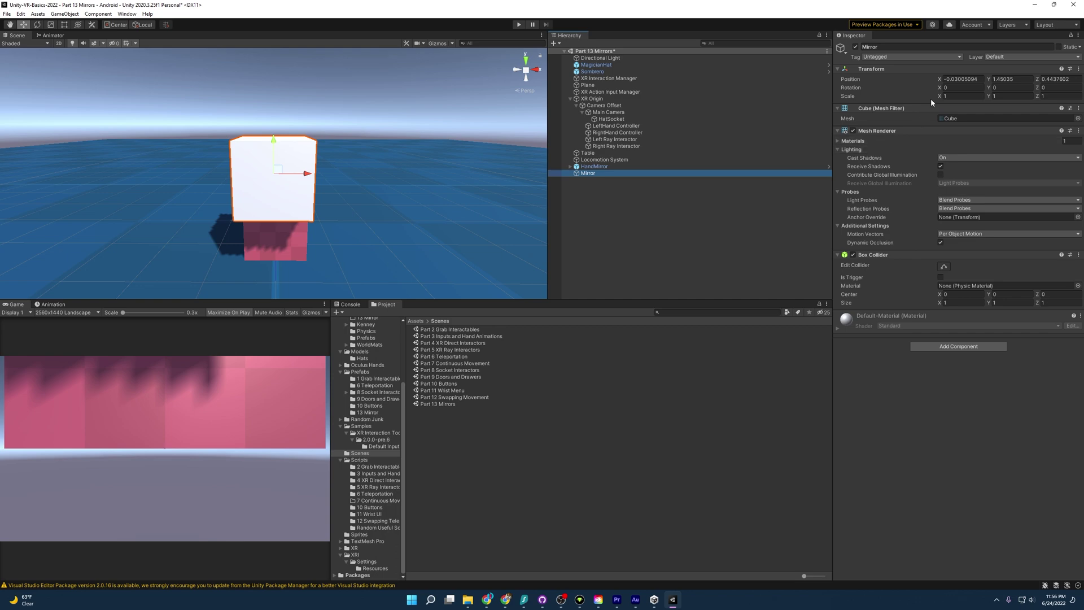
Step: Set the Mirror cube's position to 0, 1.3, 1.7, its X scale to 0.01 and its Y rotation to -90
text(0)
key(Tab)
text(1.3)
key(Tab)
text(1.7)
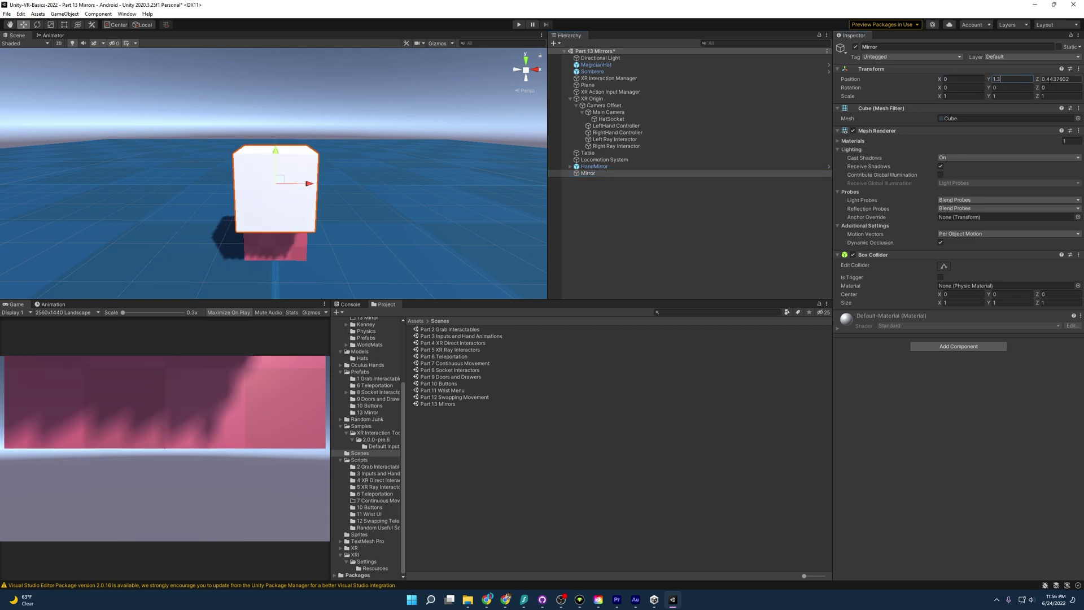
text(0.01)
click(1011, 88)
text(-90)
key(Return)
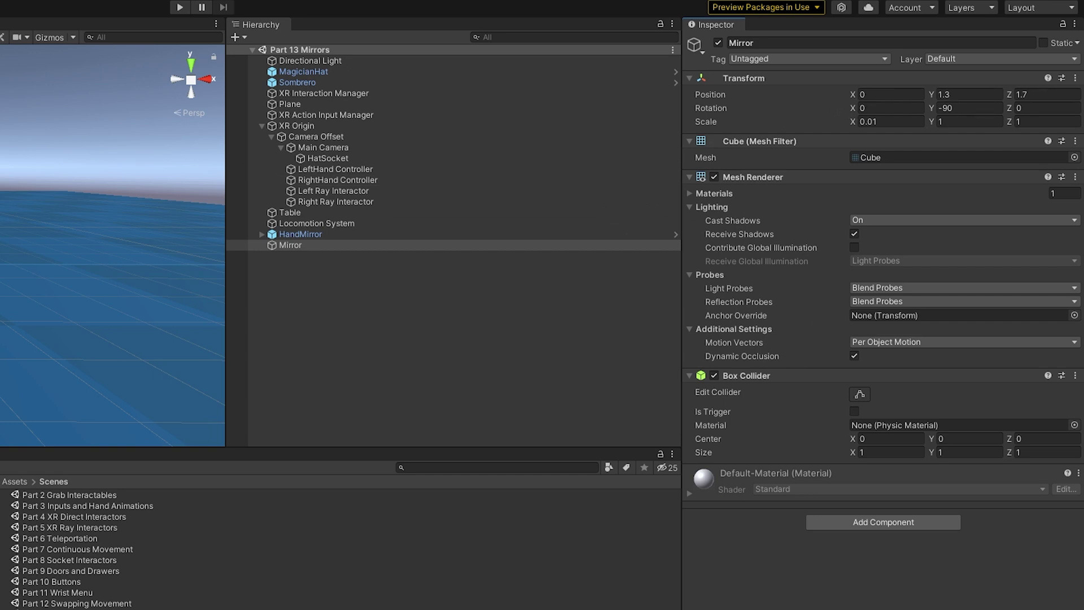
right_drag(90, 192, 101, 192)
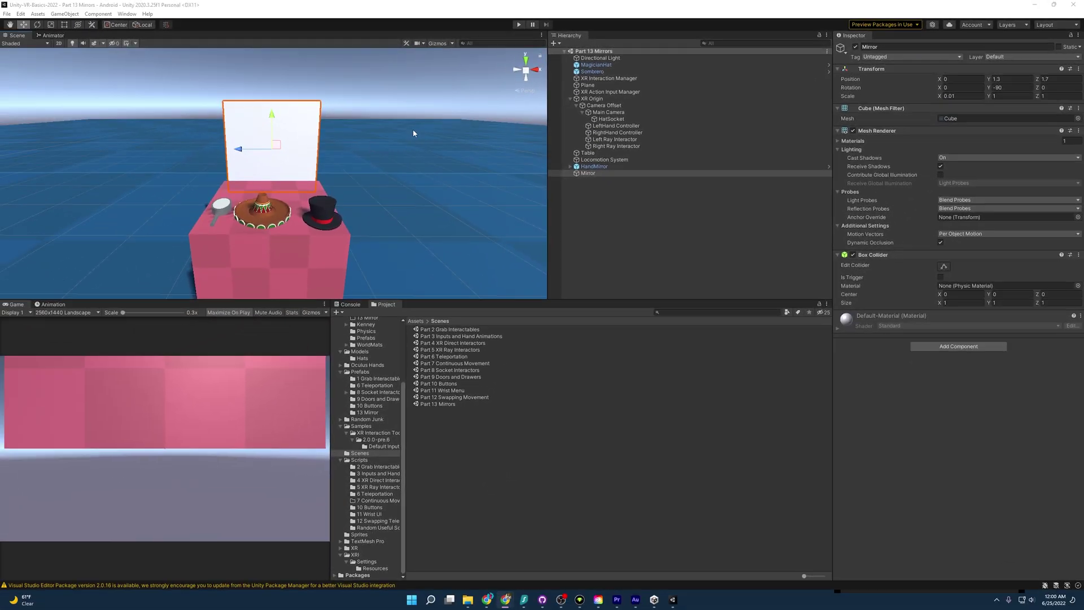
right_drag(413, 134, 288, 165)
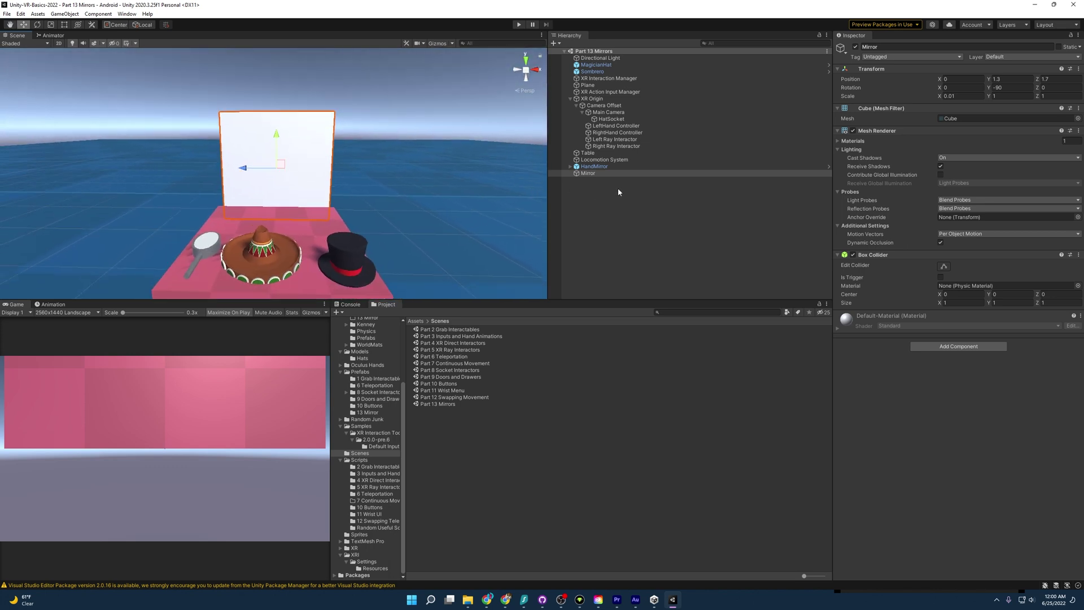
click(341, 427)
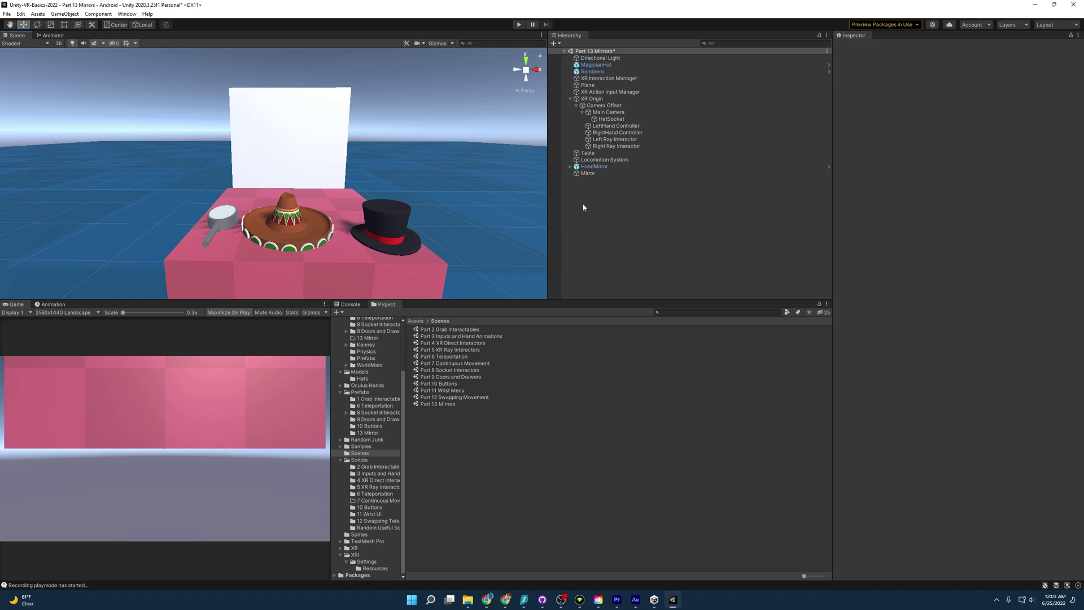
Step: Add a camera to the scene and make it a child of Mirror
right_click(585, 197)
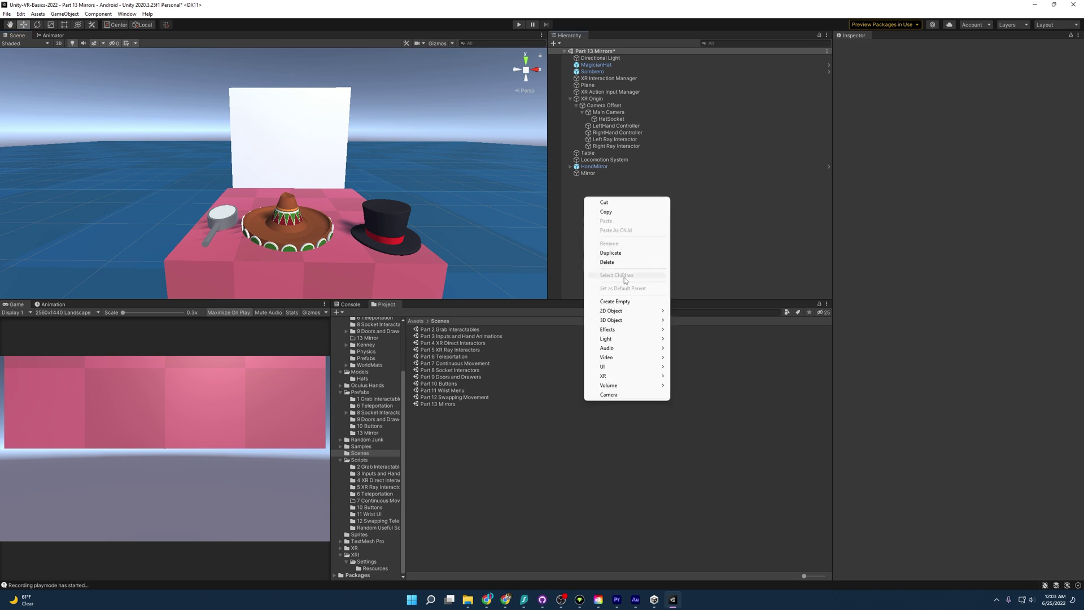
click(616, 395)
click(584, 185)
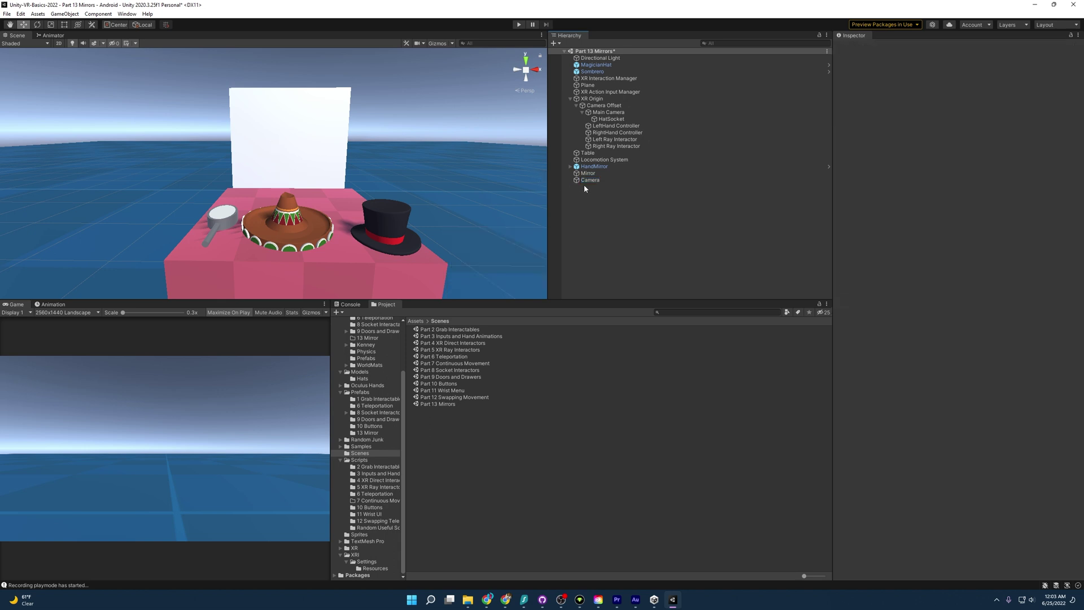
click(587, 174)
drag(587, 181, 590, 177)
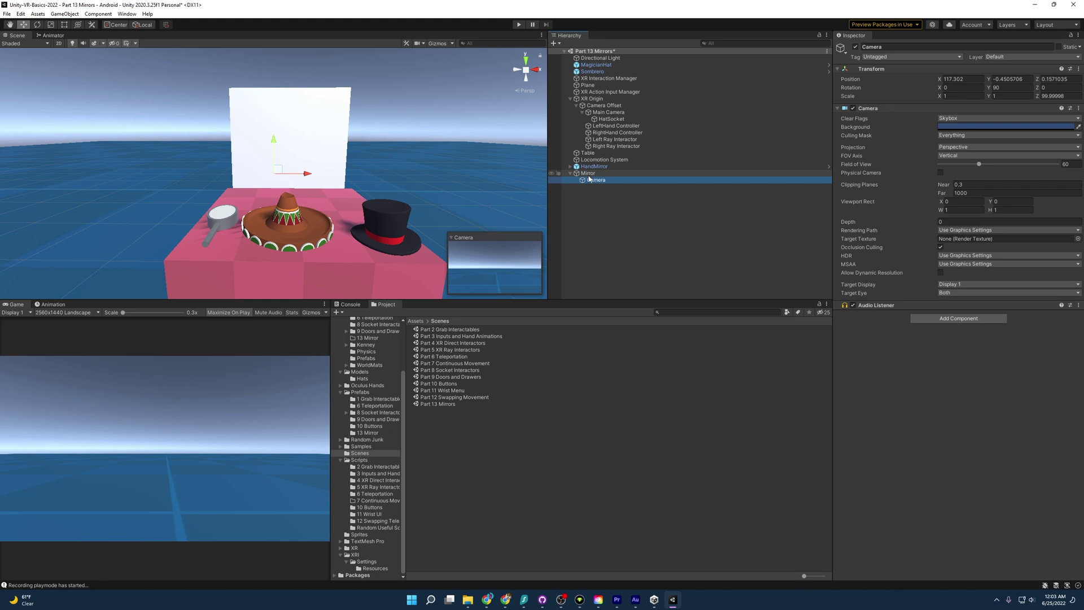
Step: Set the camera's local position to 0, 0, 0 and move it back out of Mirror to the scene's root level
click(960, 79)
text(0)
key(Tab)
text(0)
key(Tab)
text(0)
drag(611, 183, 592, 174)
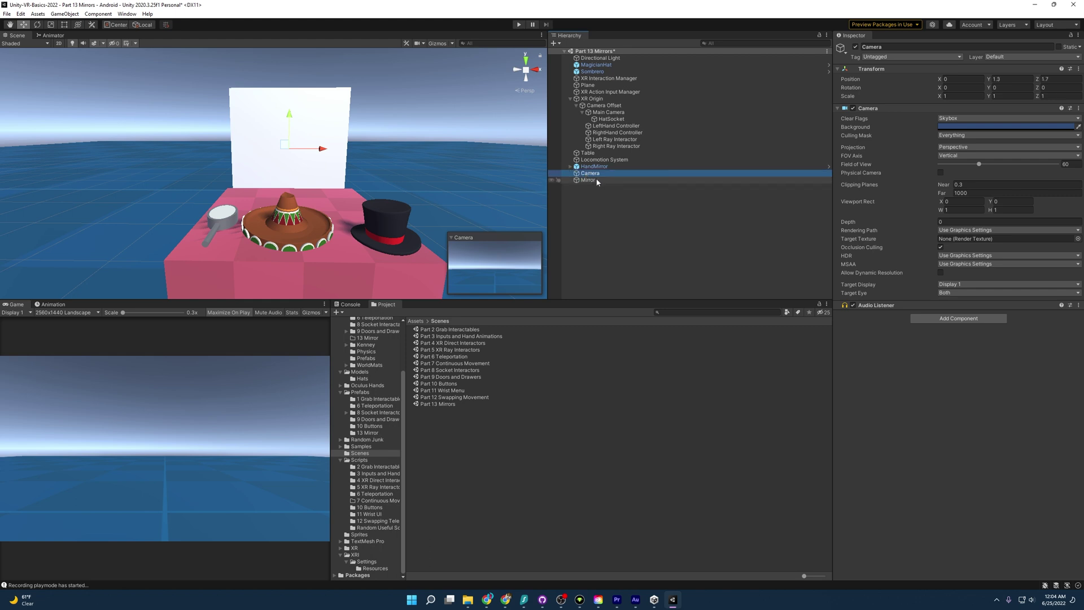
Step: Set the camera's Y rotation to 180 so it faces the table and hats
right_drag(361, 114, 561, 114)
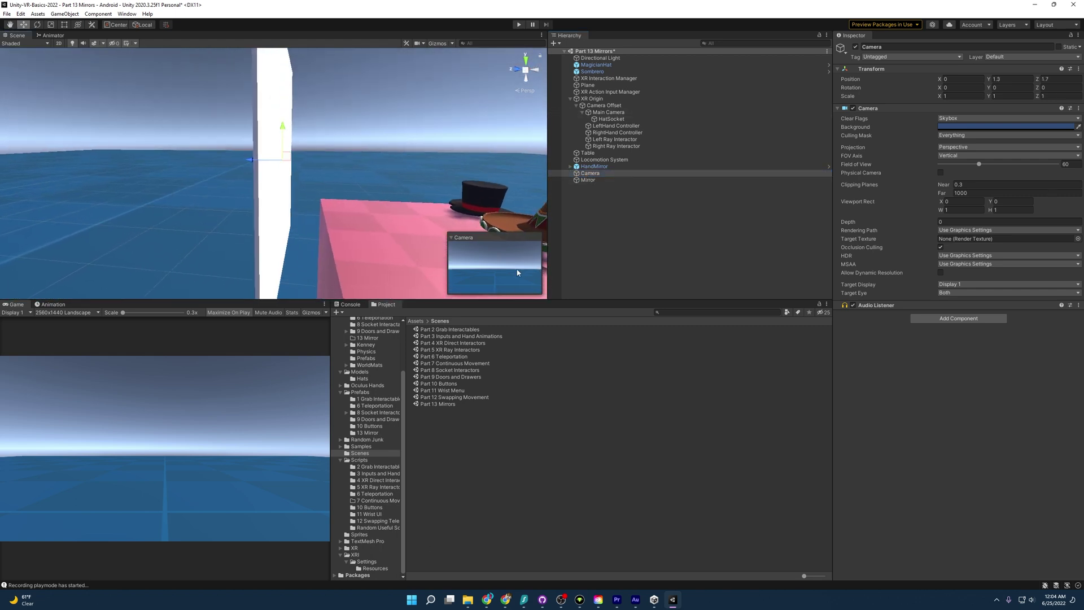
right_drag(501, 256, 269, 104)
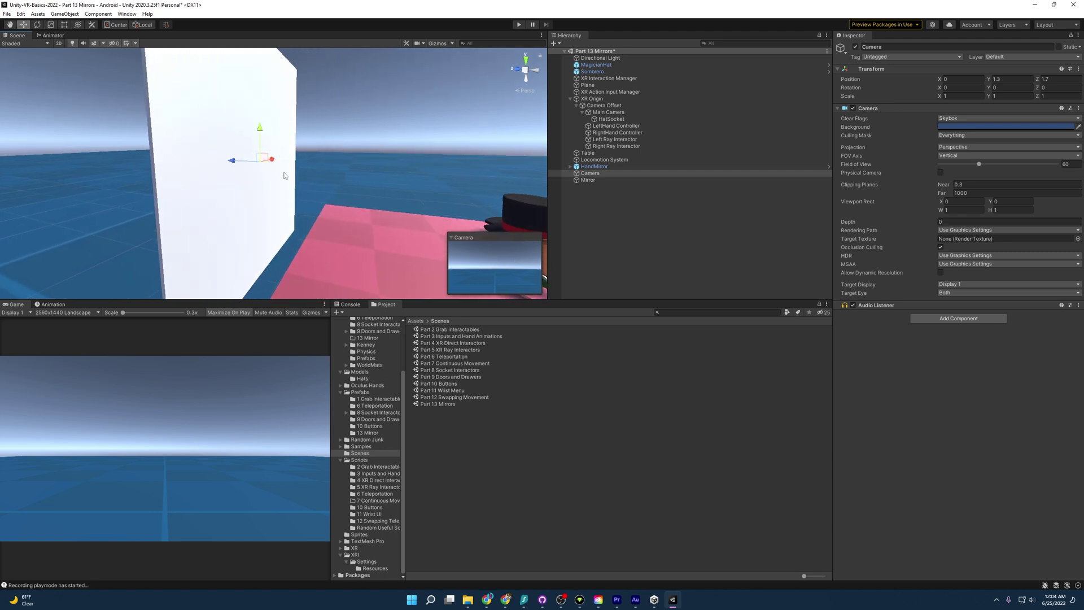
click(1006, 88)
text(180)
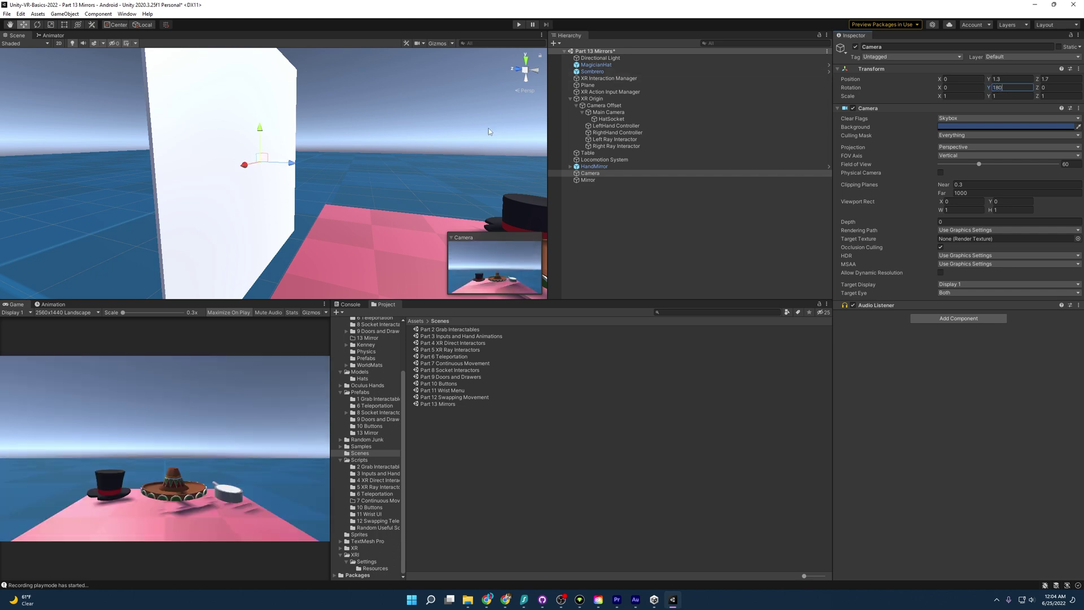
right_drag(507, 278, 279, 148)
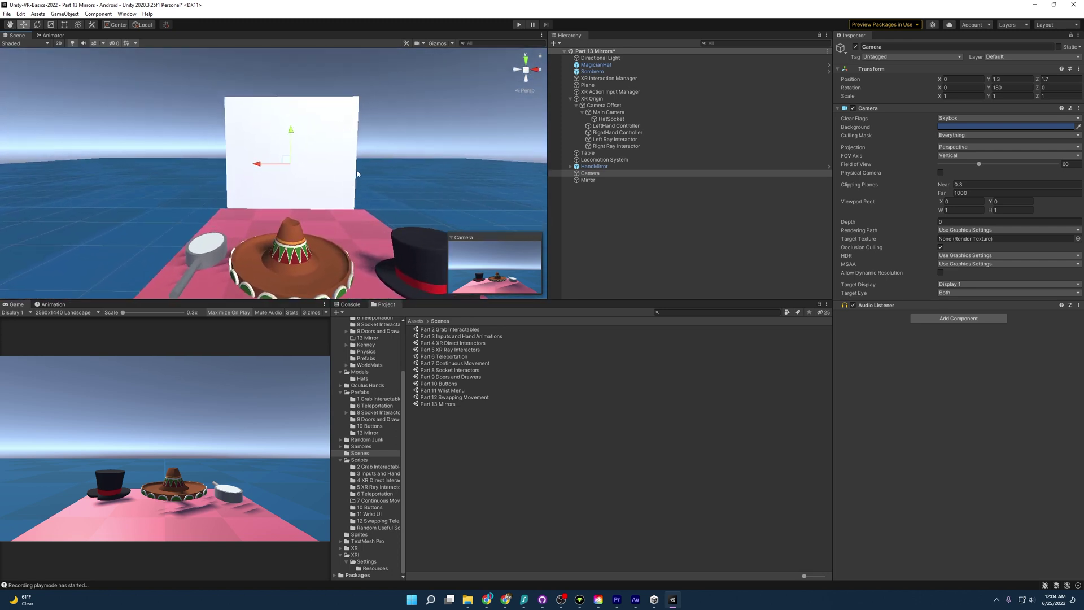
Step: Rename the new camera as MirrorCamera
click(586, 174)
click(586, 175)
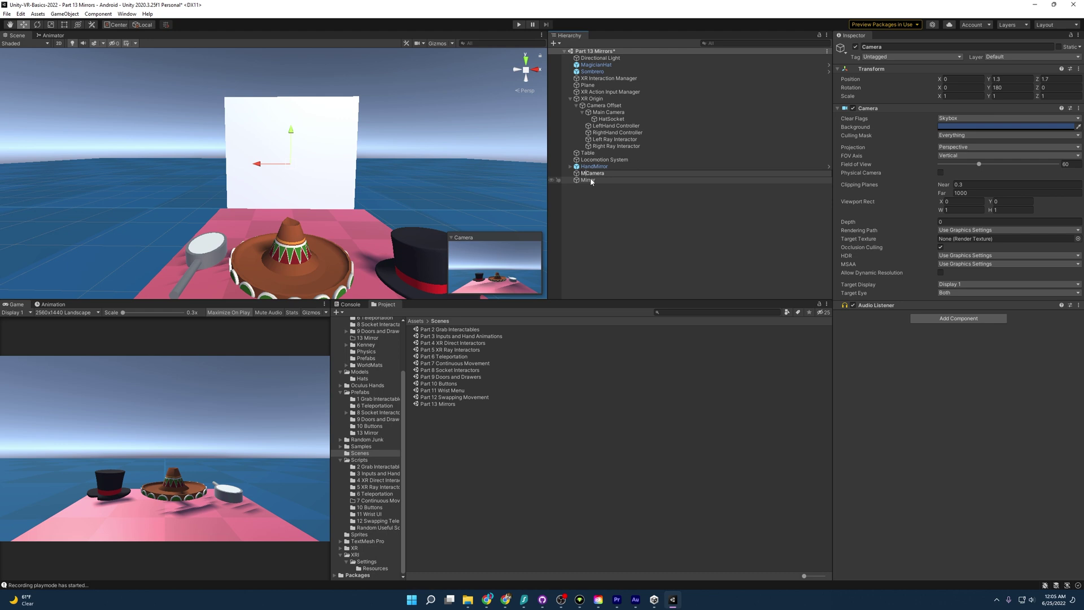
text(Mirror)
key(Return)
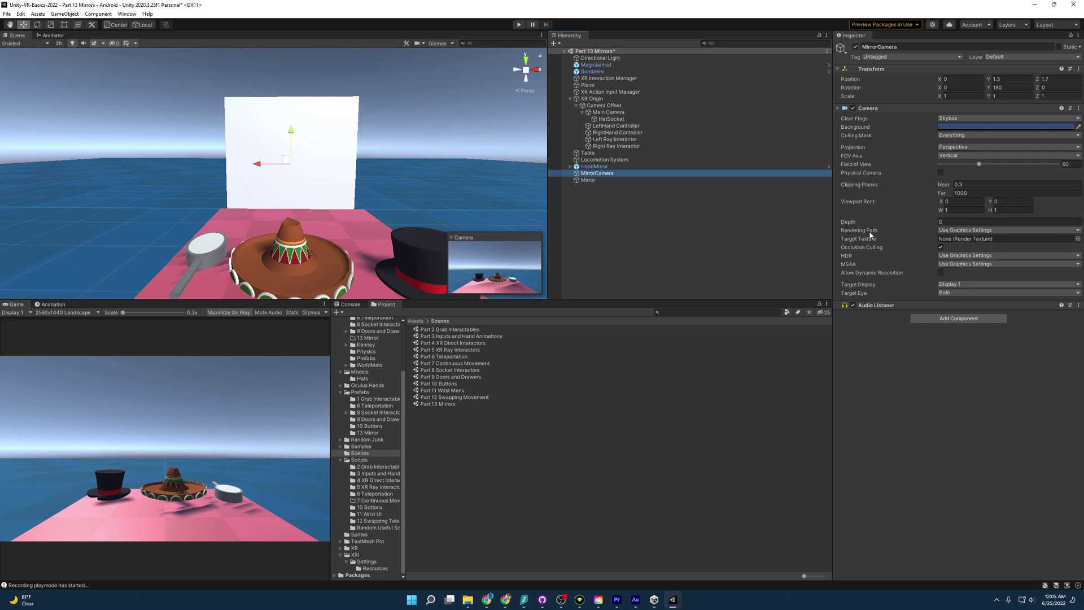
Step: Create a Render Texture named MirrorRenderTexture in the Materials/13 Mirror folder
click(367, 338)
right_click(460, 353)
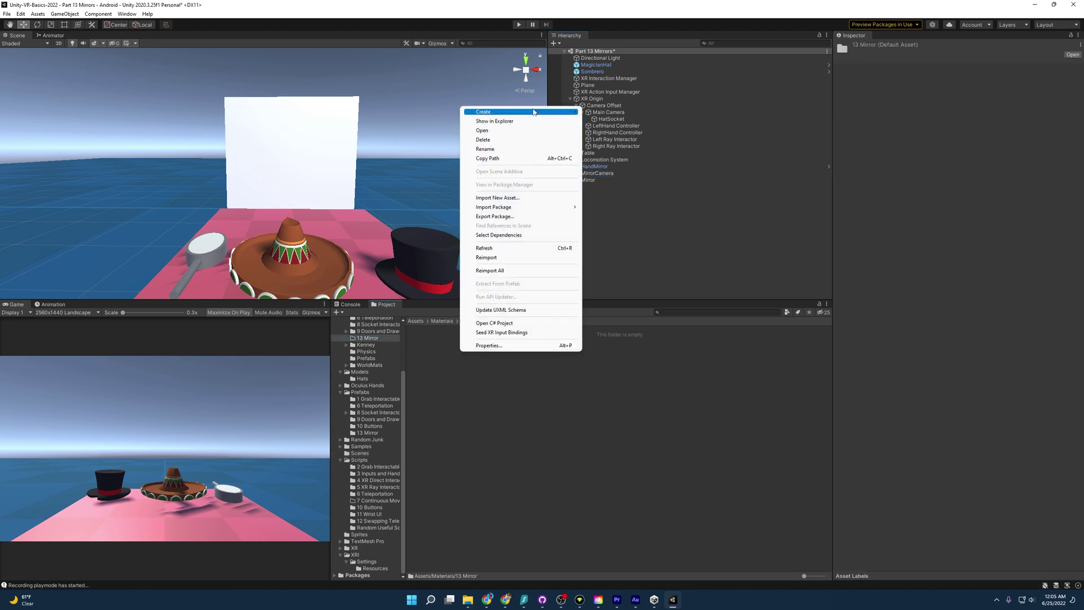
mouse_move(509, 112)
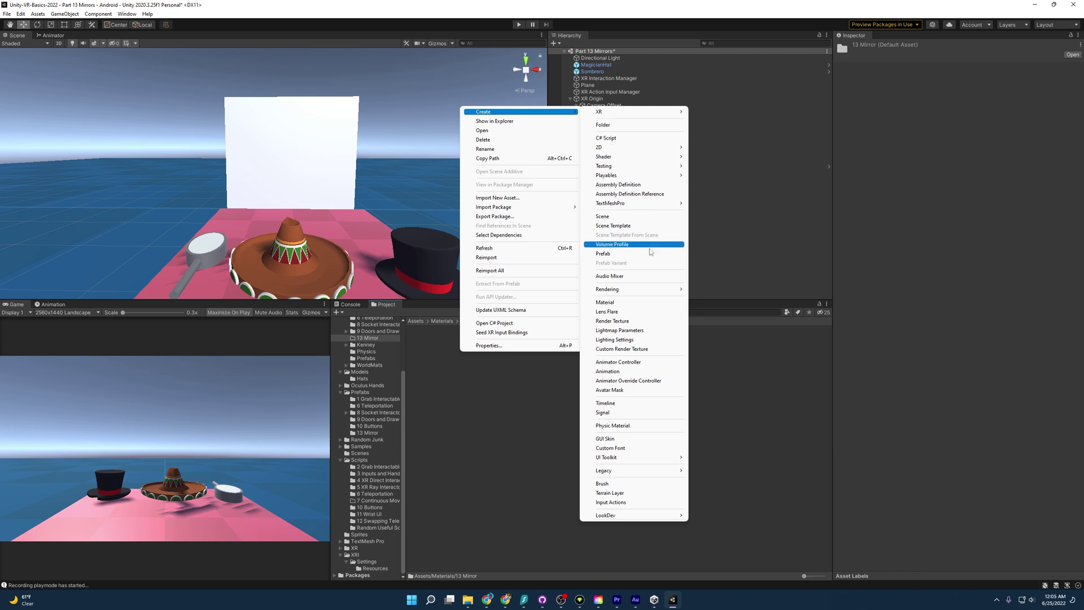
click(649, 323)
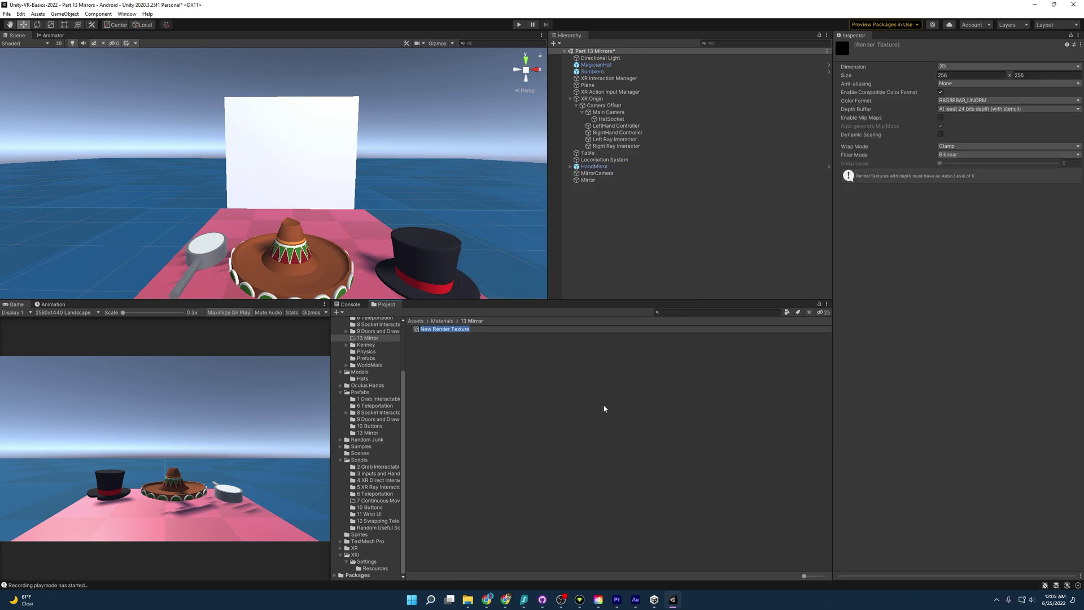
text(MirrorRenderTexture)
key(Return)
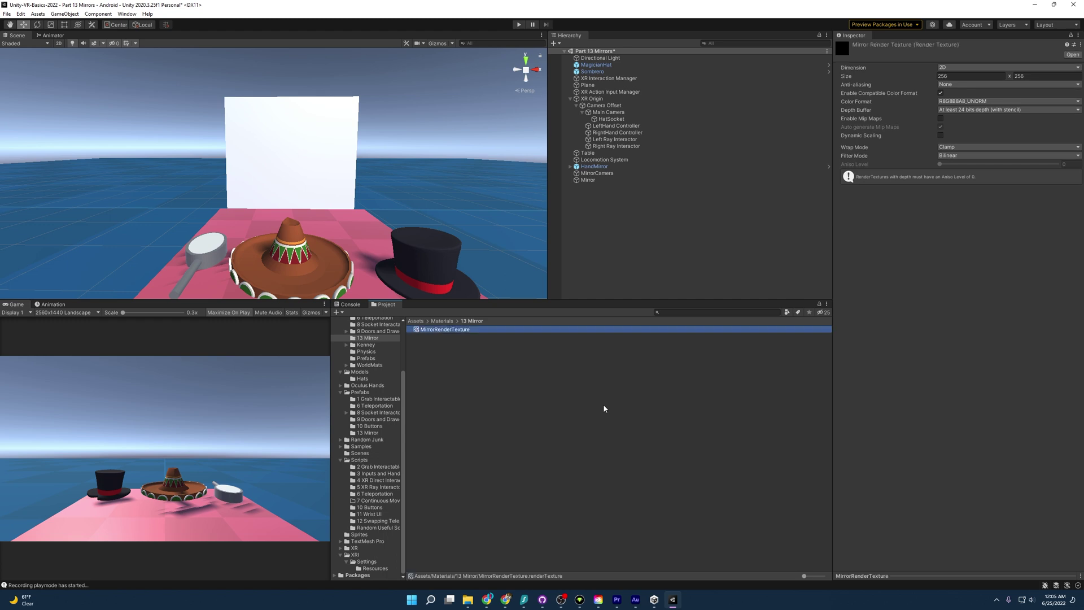
Step: Assign MirrorRenderTexture as the target texture of MirrorCamera
click(606, 174)
click(604, 160)
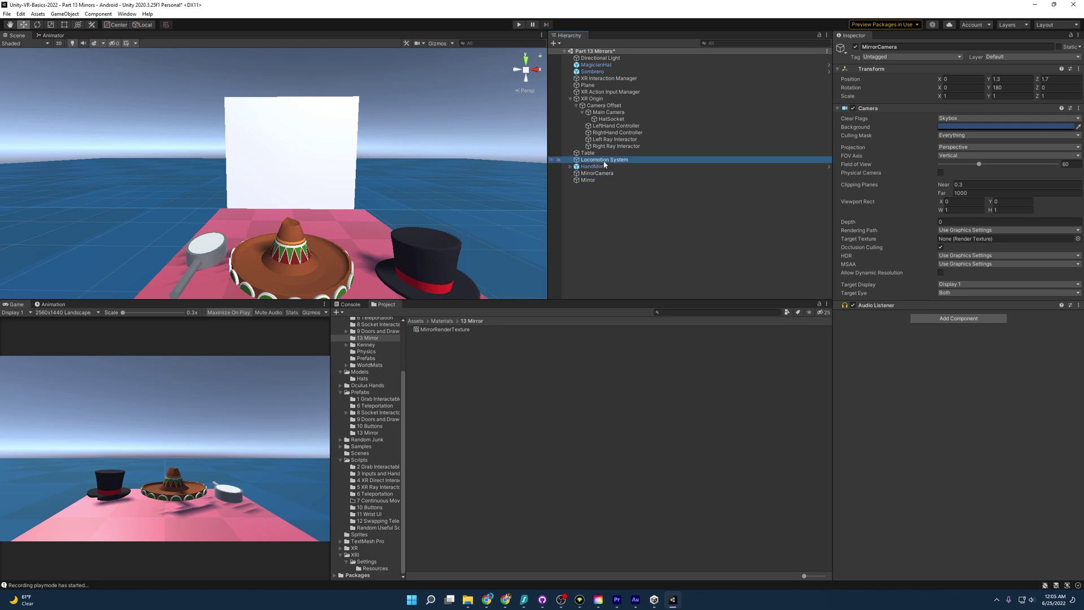
click(610, 147)
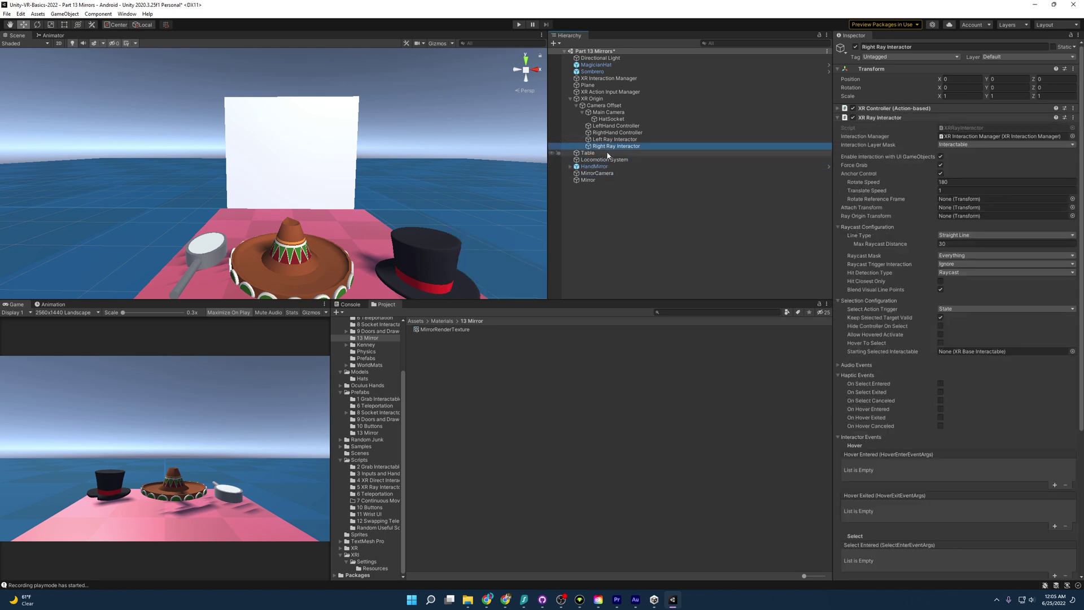
click(599, 174)
click(986, 239)
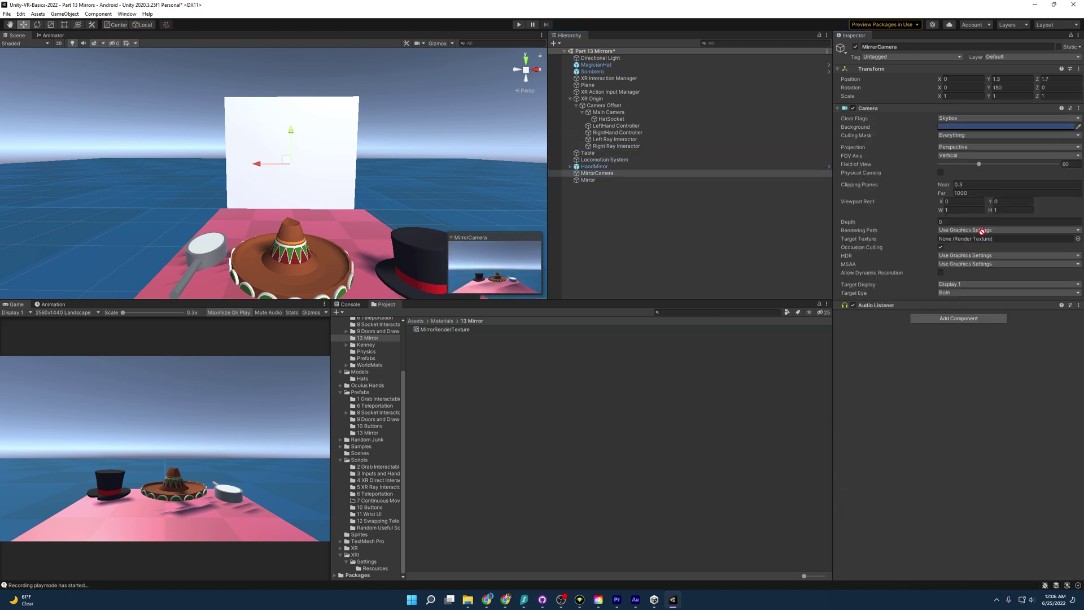
drag(986, 243, 986, 243)
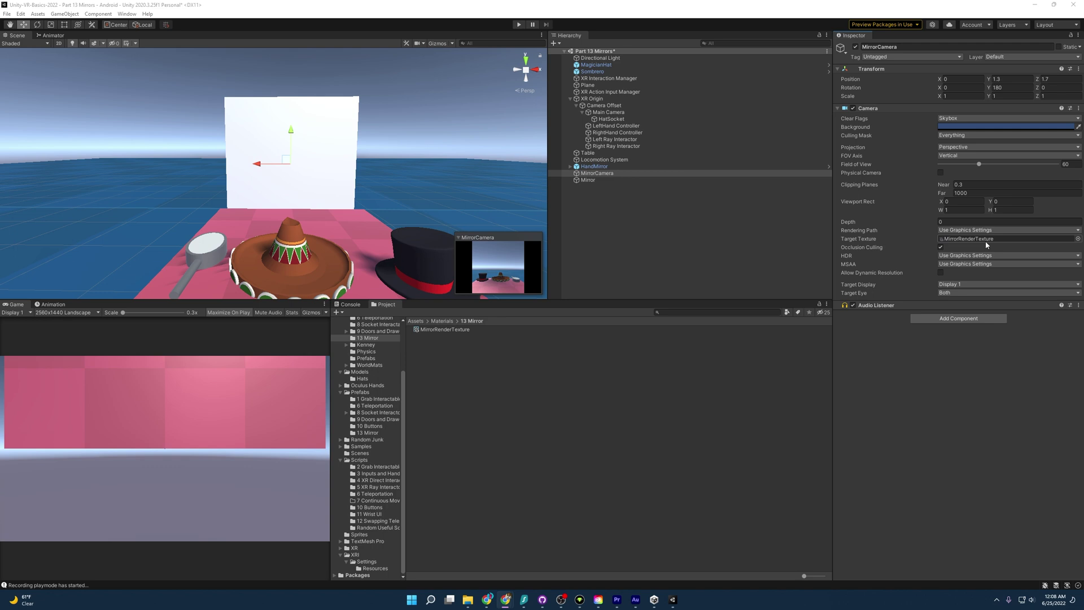
Step: Create a material named MirrorMat in the Materials/13 Mirror folder
right_click(467, 356)
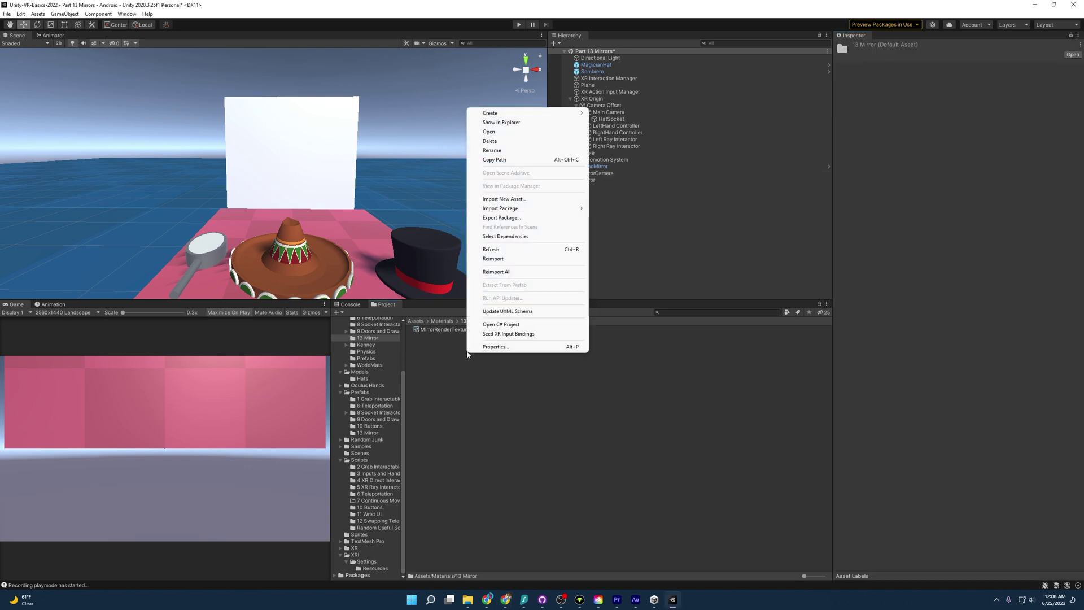
mouse_move(521, 115)
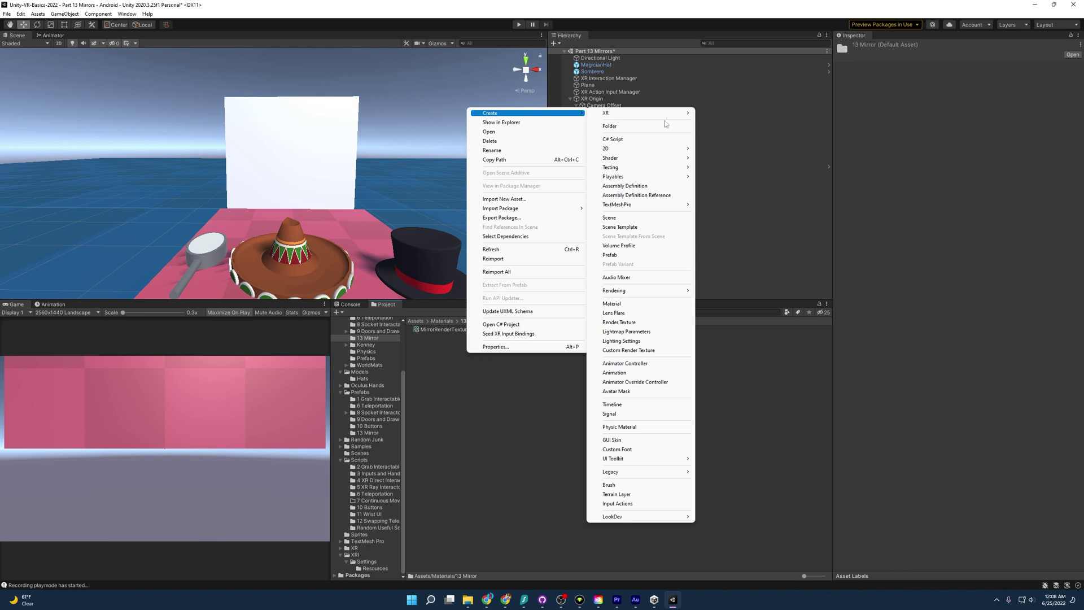
click(632, 304)
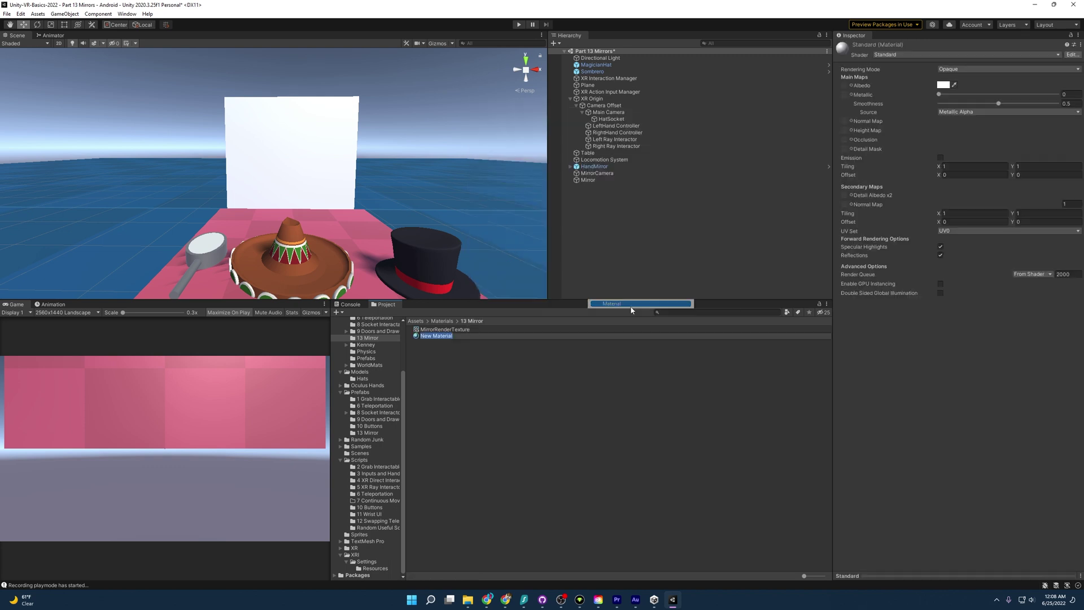
text(Mirror)
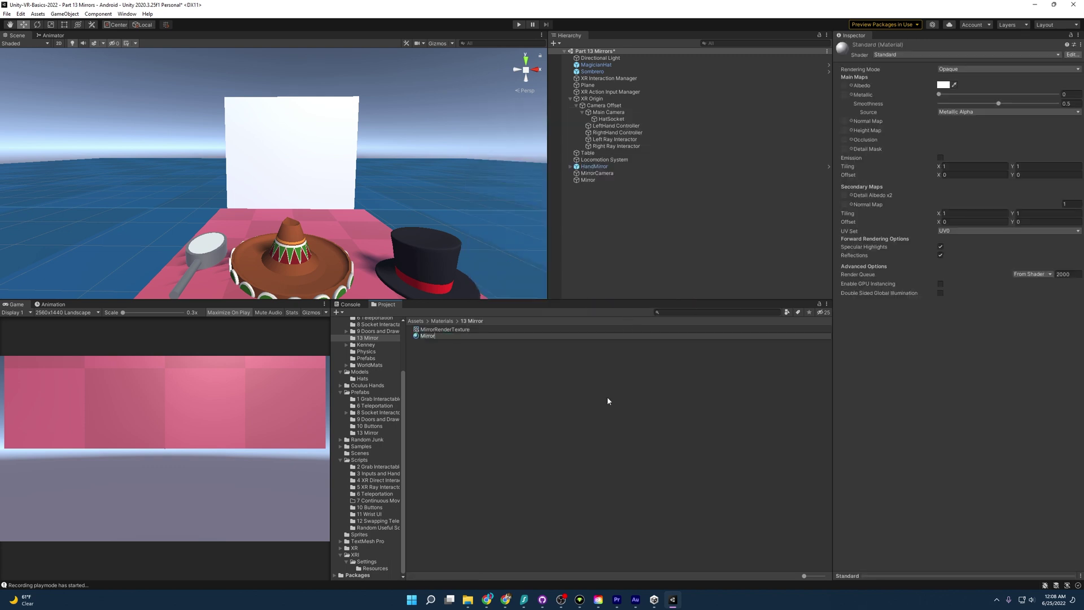
text(Mat)
key(Return)
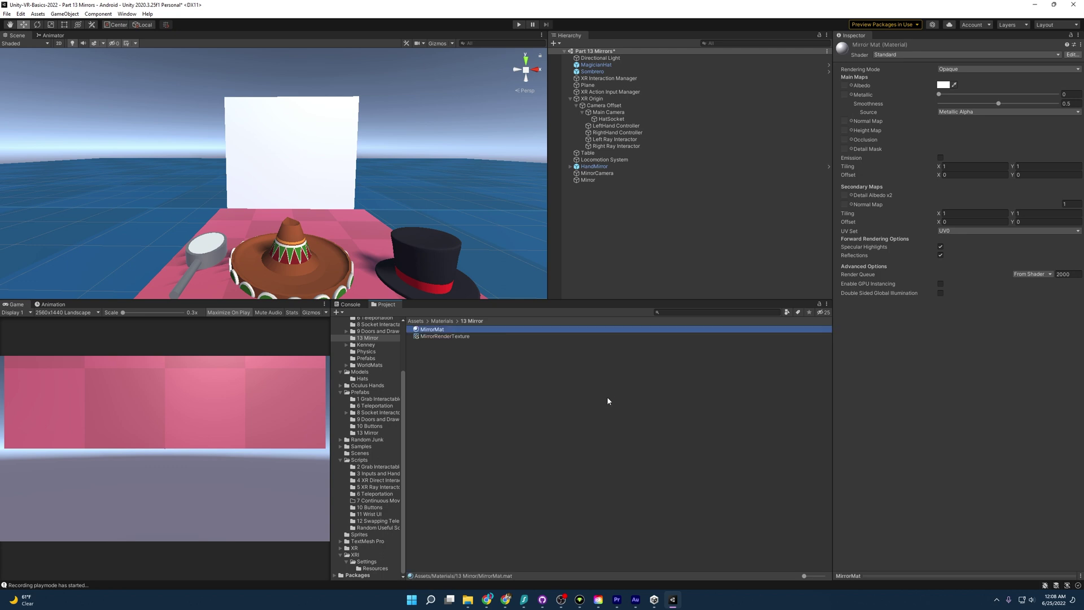
Step: Use MirrorRenderTexture as the albedo map of MirrorMat and apply the material to the mirror cube in the scene
click(442, 330)
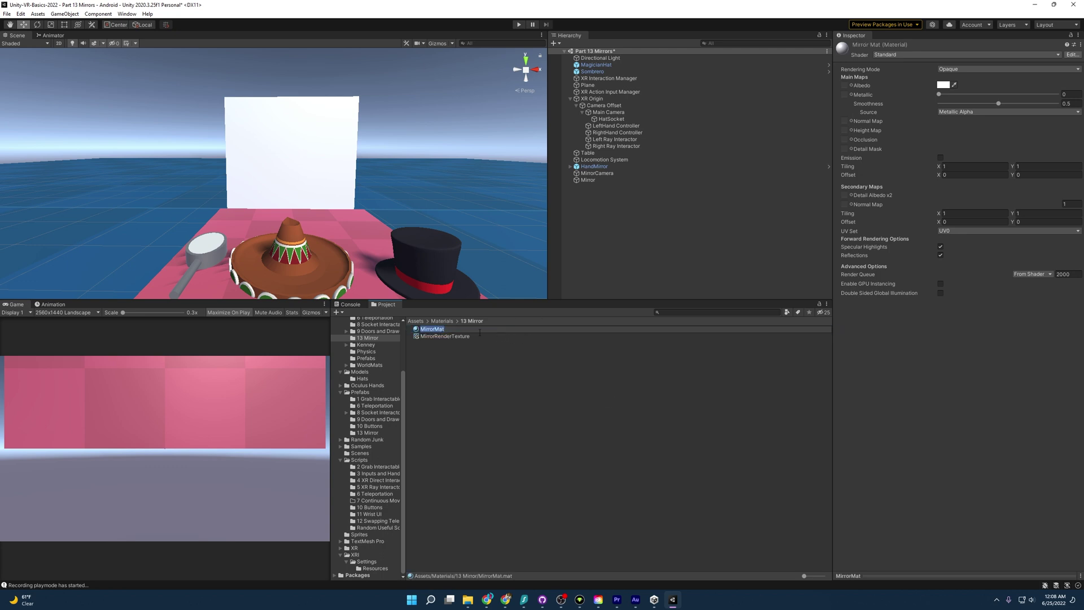
key(Escape)
drag(450, 340, 846, 89)
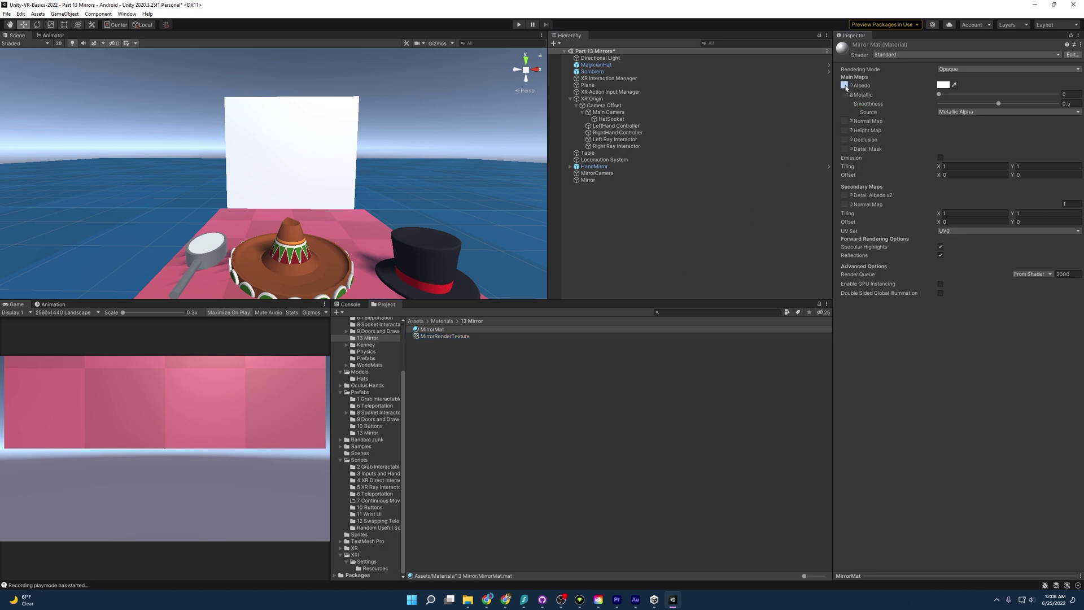
drag(847, 88, 846, 88)
drag(432, 330, 337, 175)
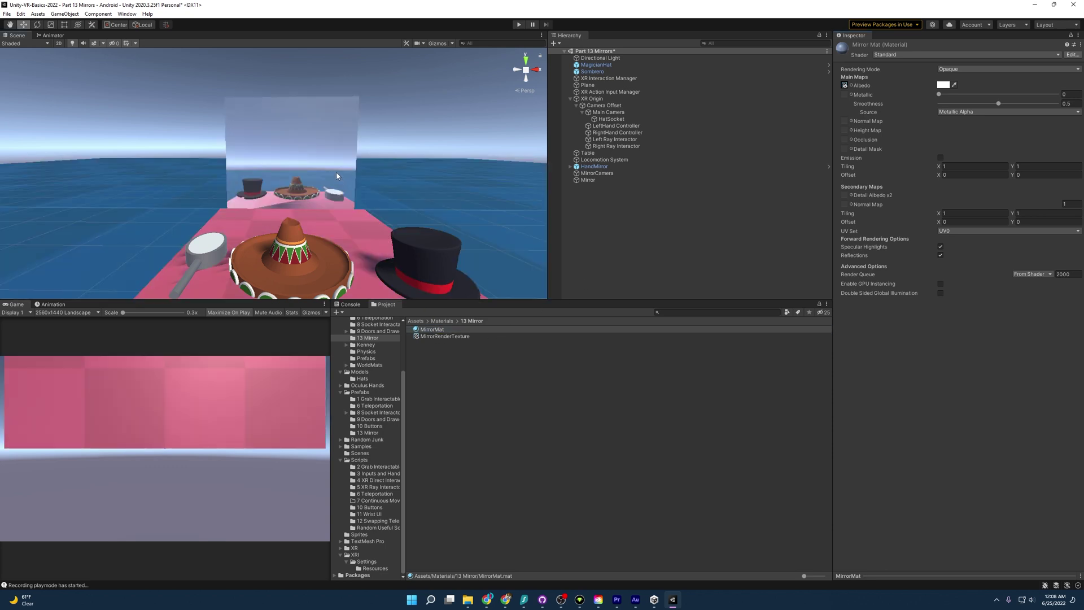
key(alt+Tab)
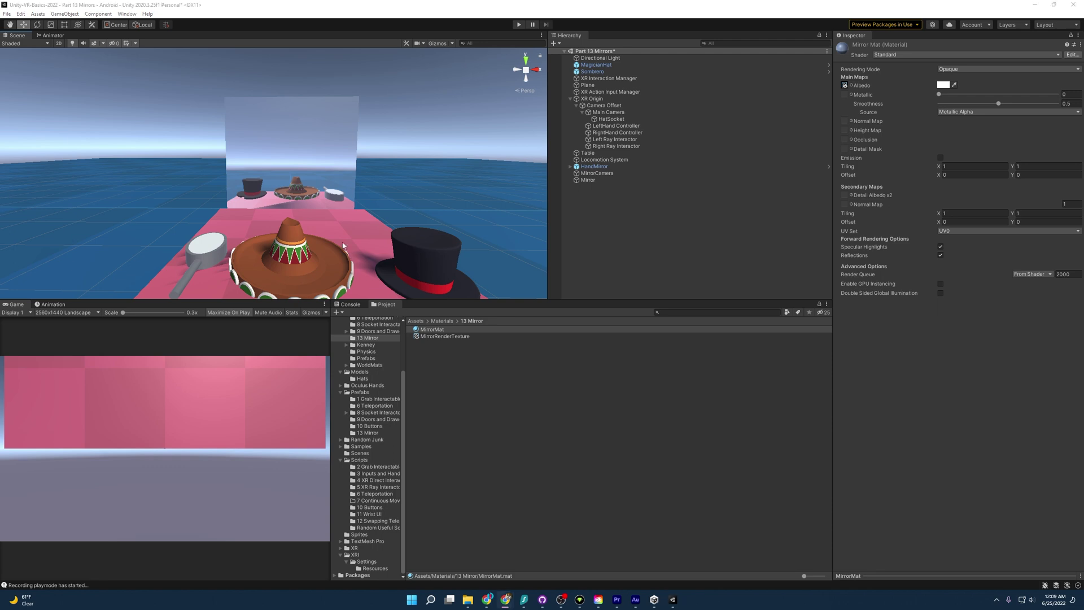
Step: Flip the mirror's reflection horizontally by setting the Mirror cube's Z scale to -1
scroll(343, 246, down, 3)
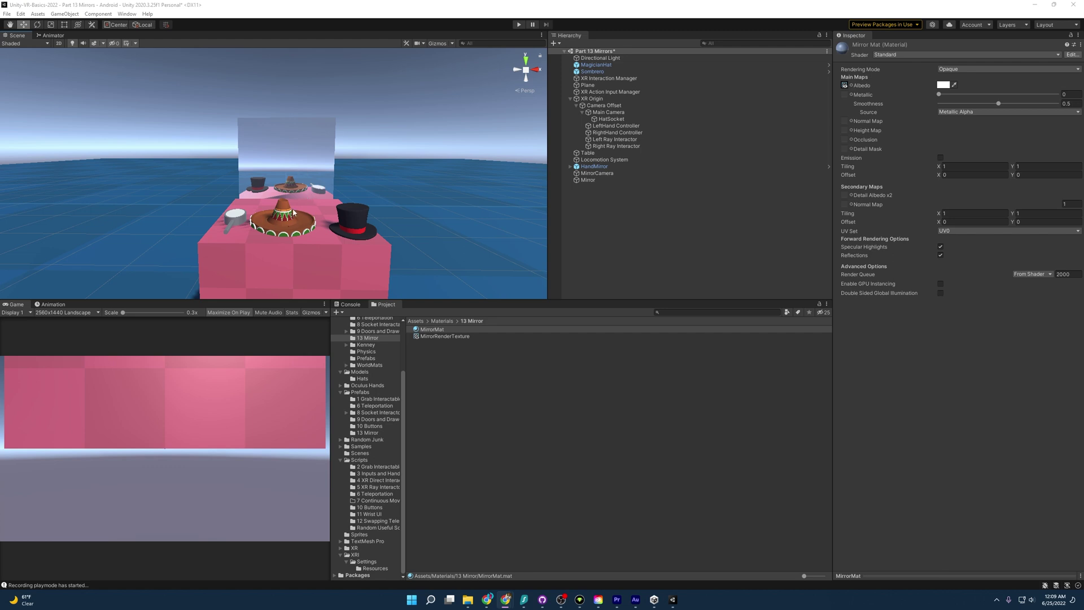
click(329, 165)
click(1043, 96)
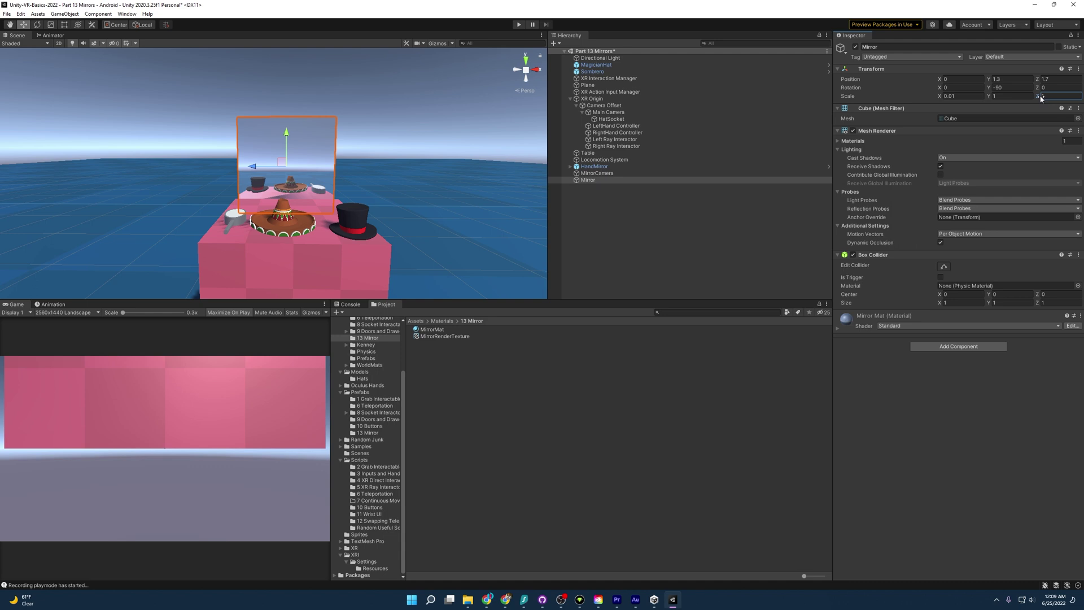
text(-1)
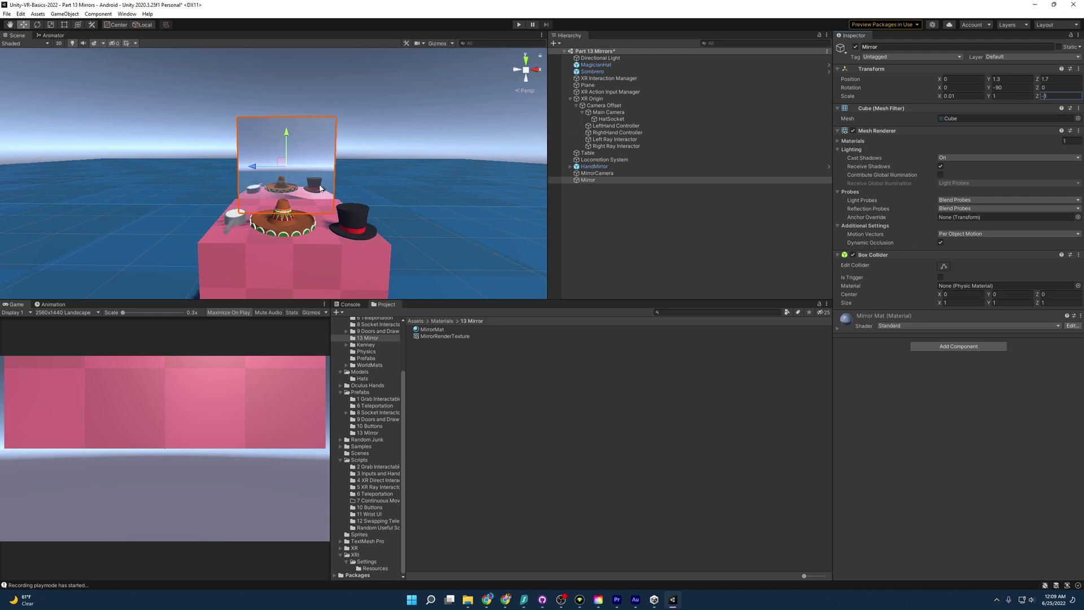
click(360, 93)
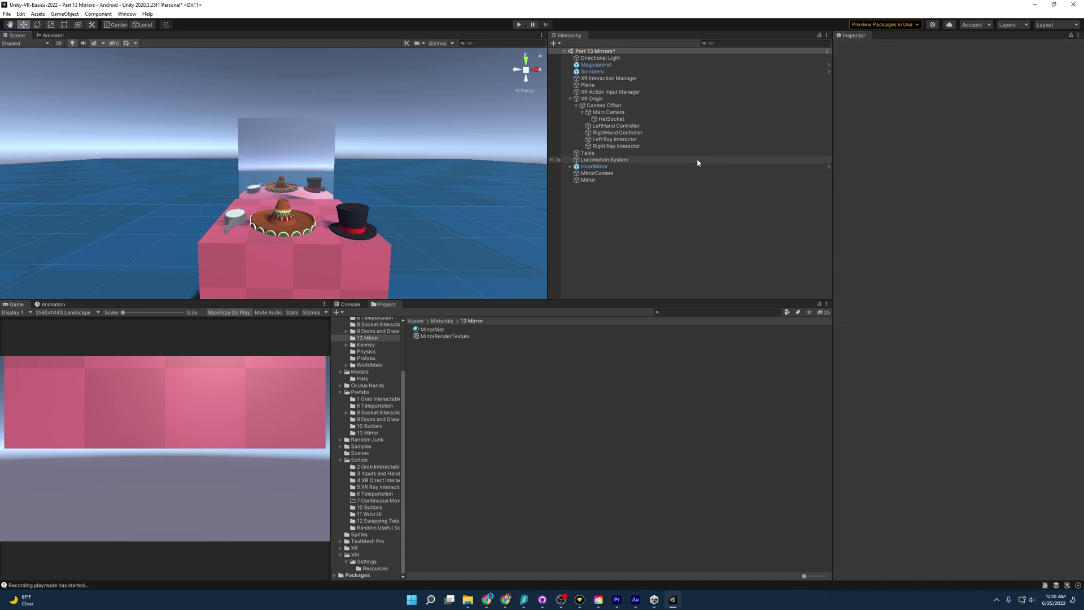
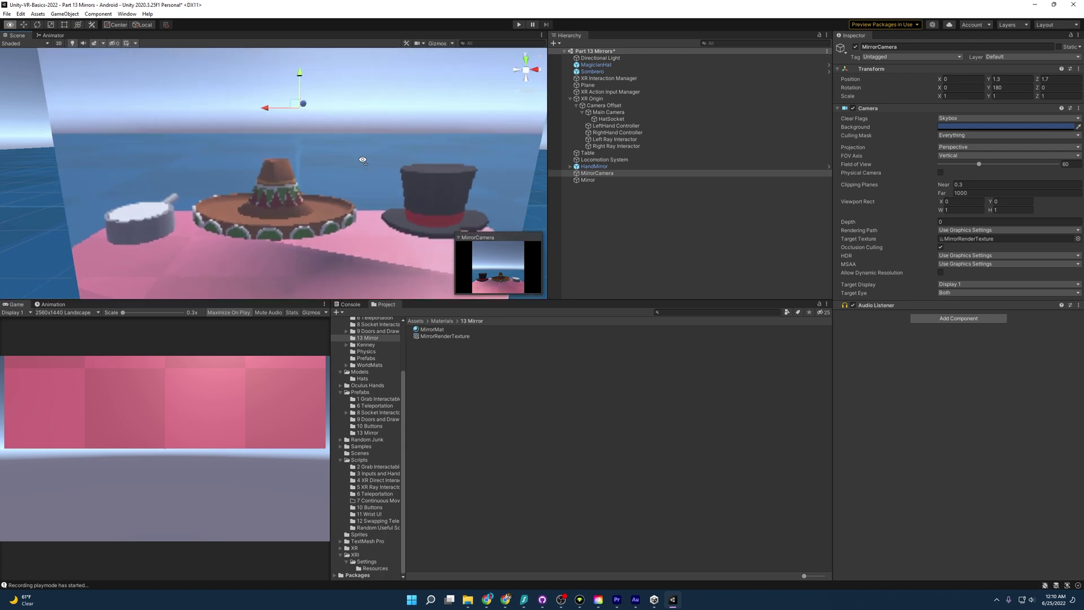
Step: Increase the size of MirrorRenderTexture to 512 x 512
click(585, 180)
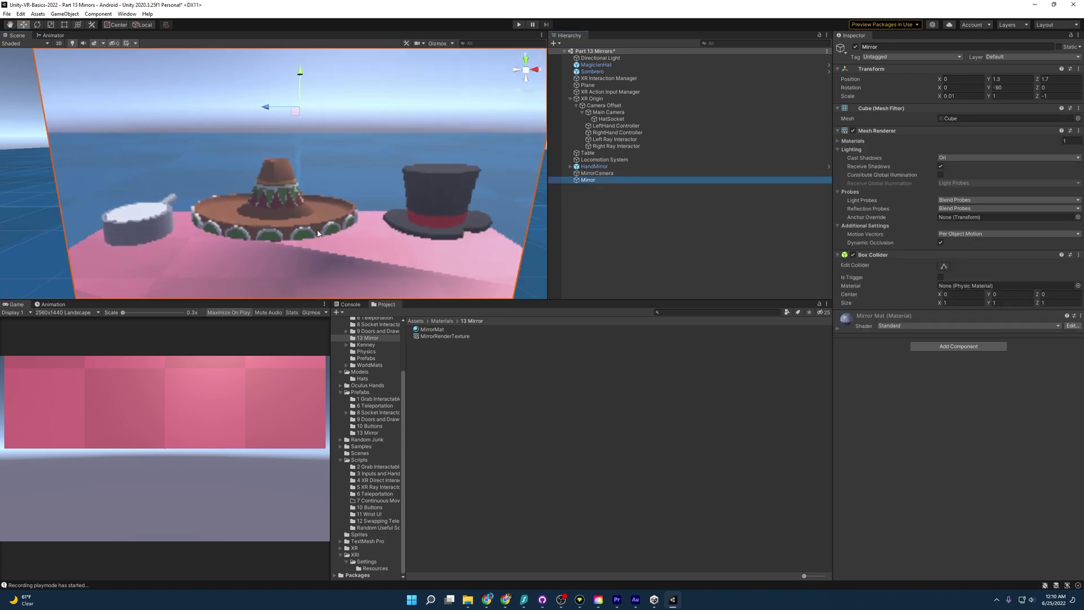
scroll(315, 214, down, 5)
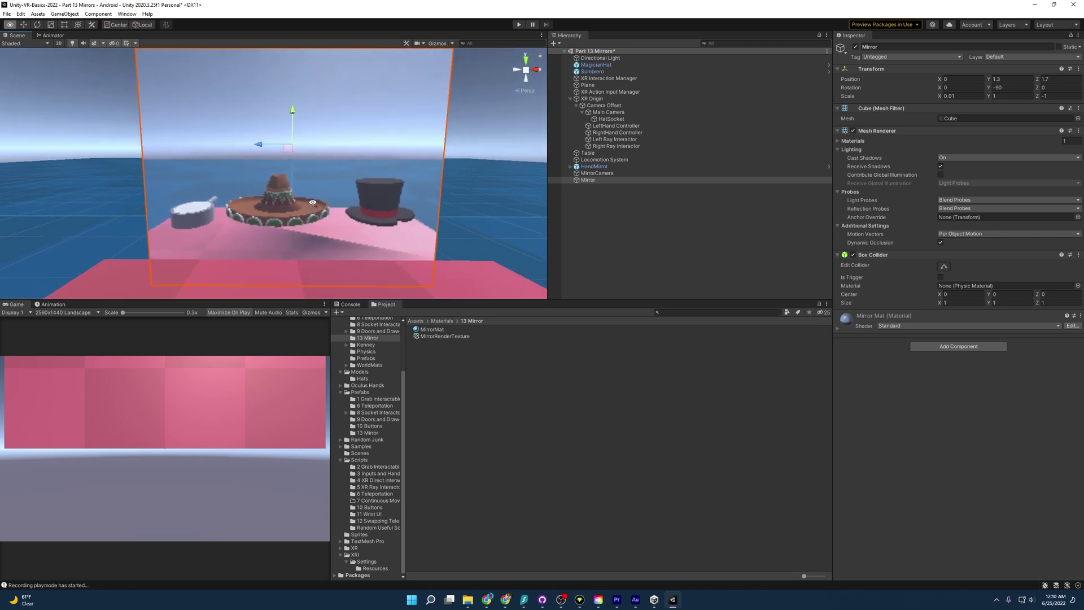
right_drag(313, 203, 315, 211)
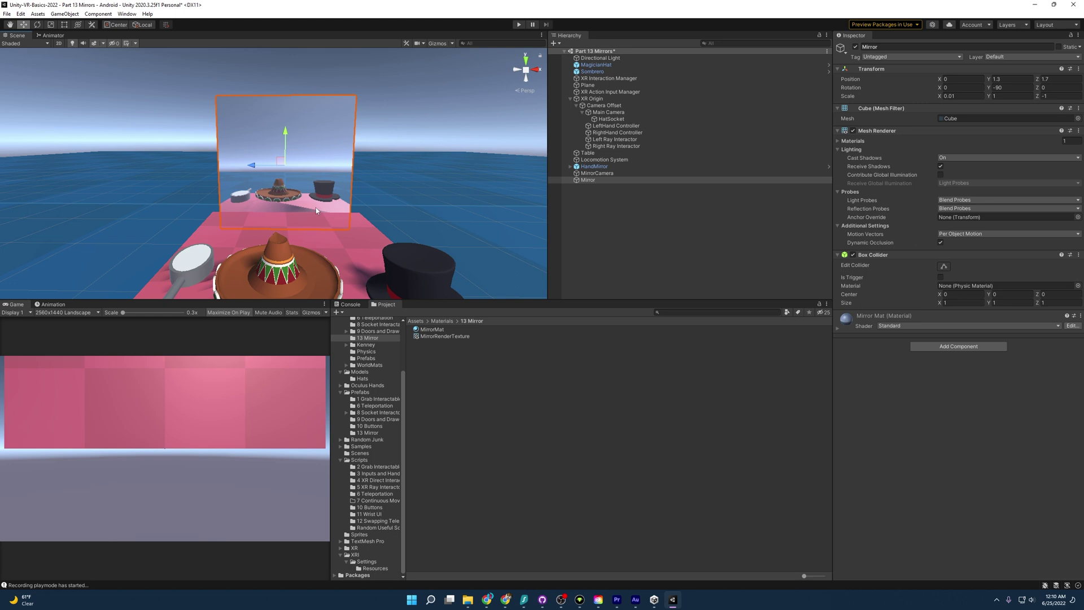
click(605, 173)
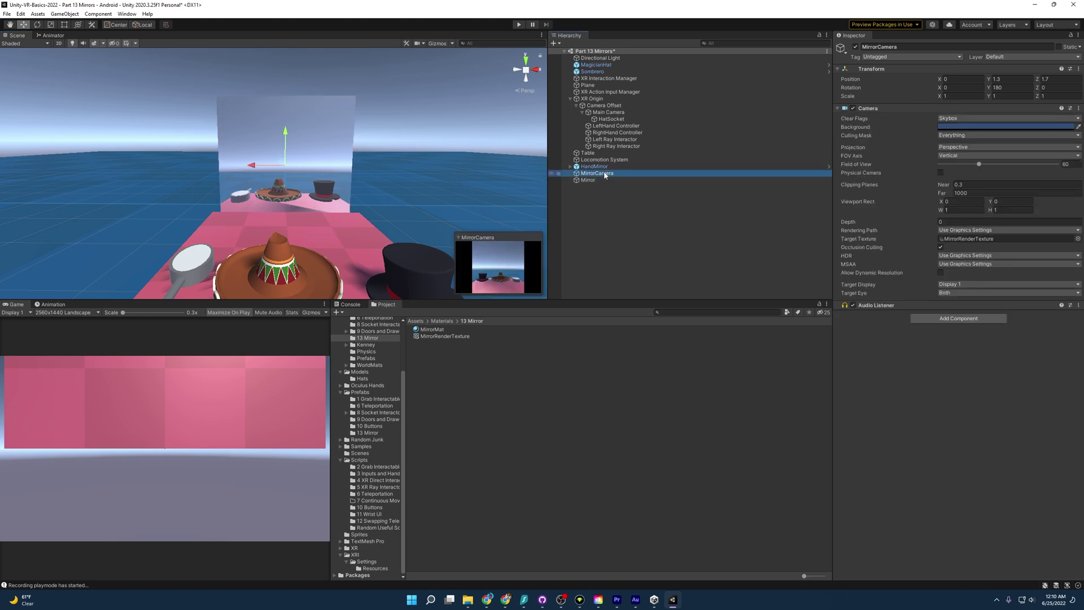
click(459, 337)
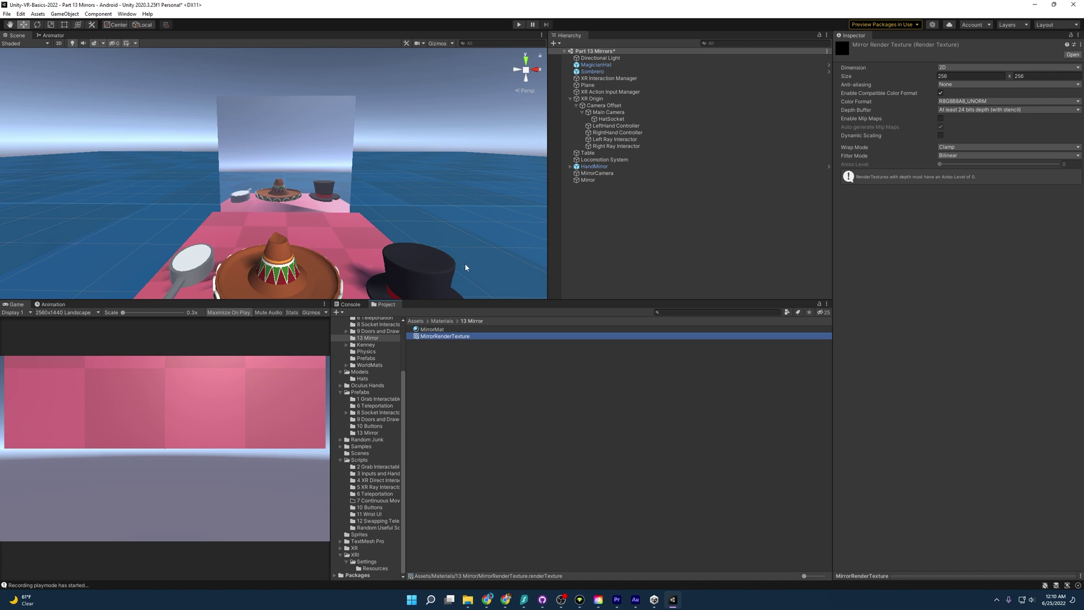
click(964, 75)
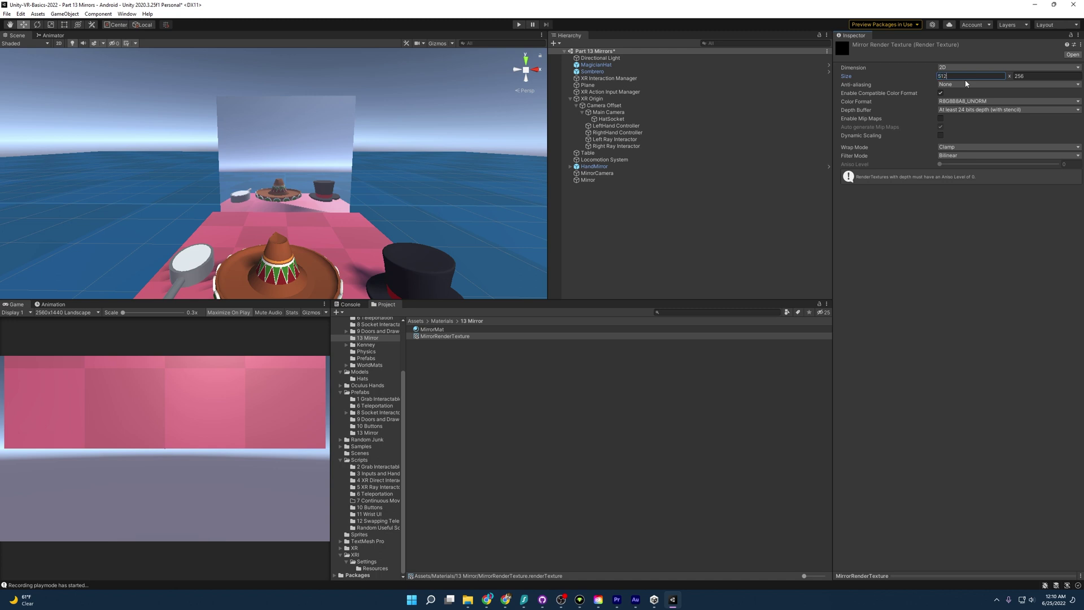
click(1034, 77)
text(512)
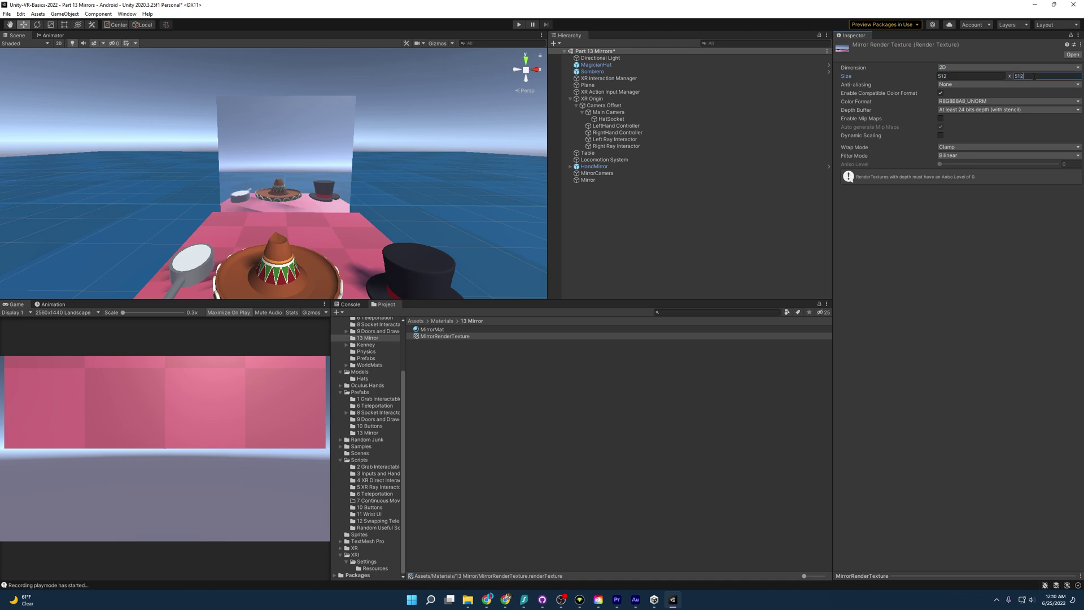
Step: Set the size of MirrorRenderTexture to 1024 x 1024 and check the sharpness of the reflection in the scene
right_drag(336, 186, 336, 186)
key(w)
click(955, 75)
text(10)
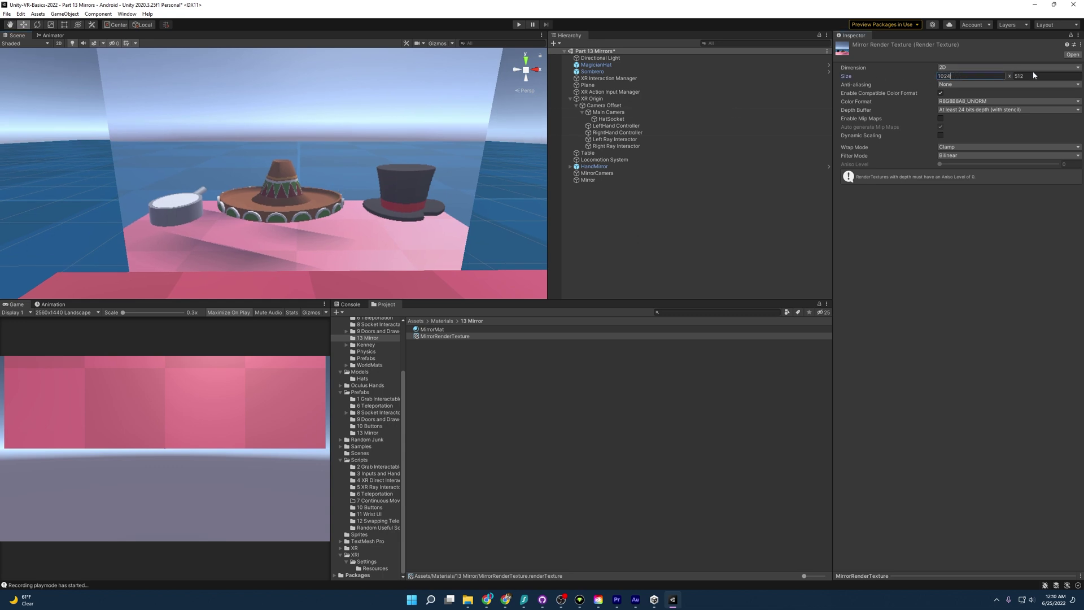
text(24)
click(1040, 76)
text(10)
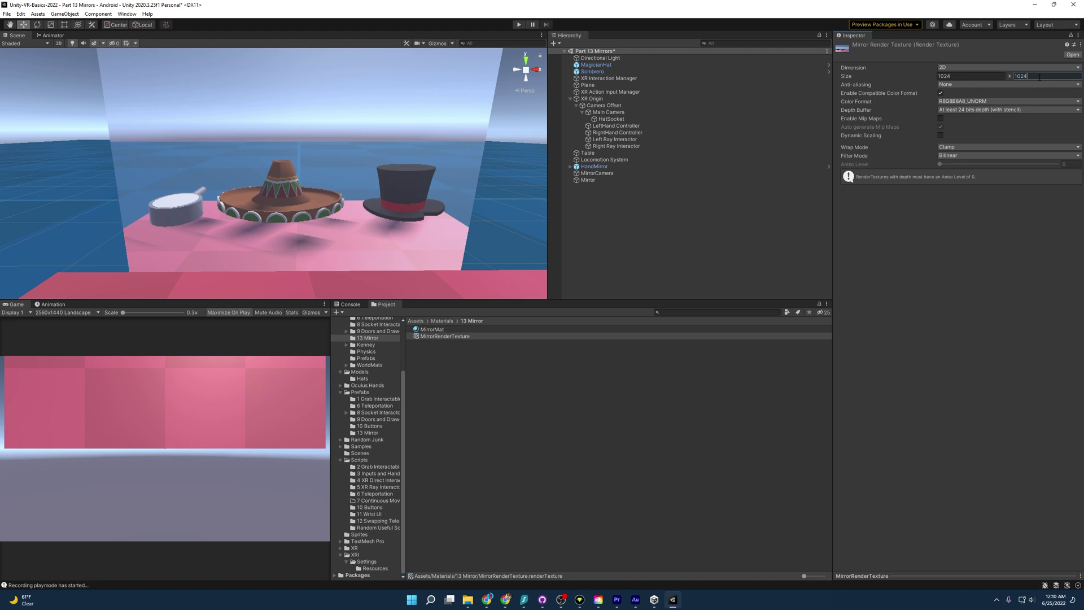
right_drag(479, 172, 545, 172)
key(s)
key(w)
mouse_move(374, 155)
right_down()
mouse_move(365, 168)
mouse_move(383, 152)
right_up()
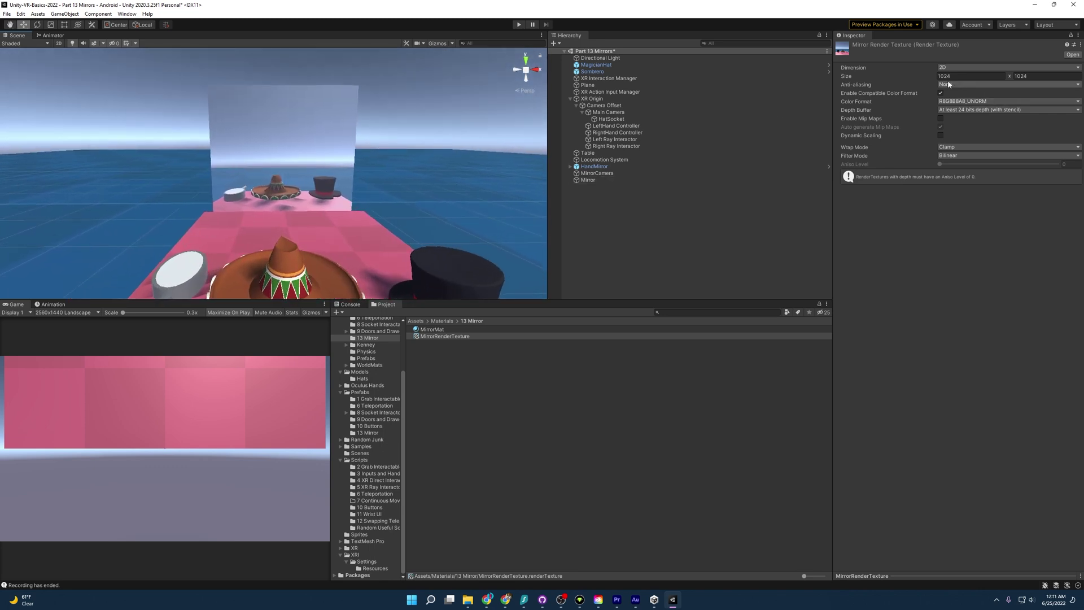
Step: Try a different field of view on MirrorCamera and undo the change
click(642, 173)
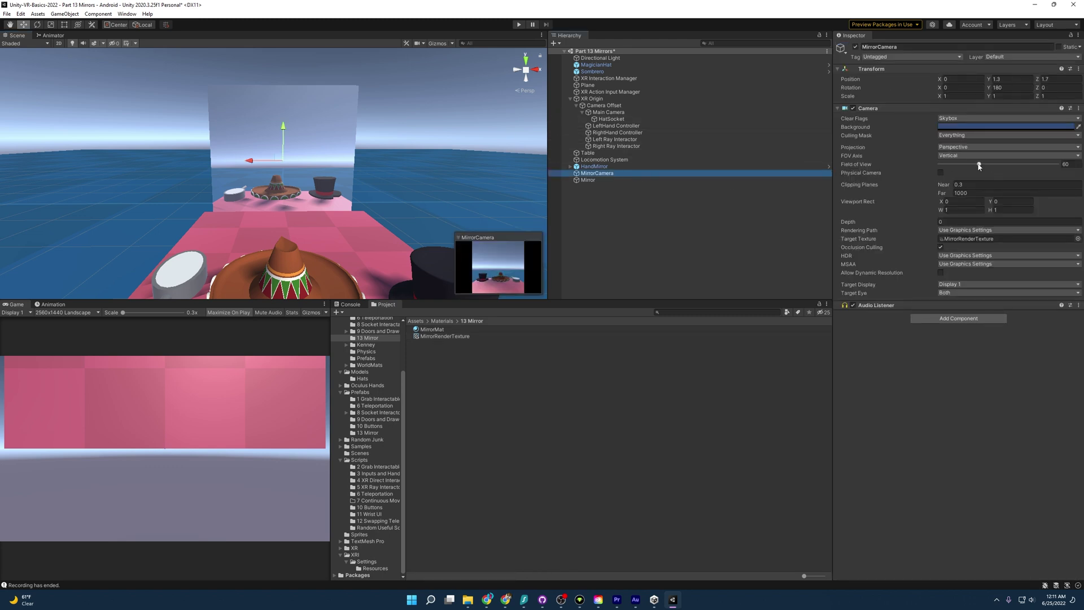
drag(980, 165, 1003, 168)
key(ctrl+z)
Step: Try far clipping plane values of 10 and 100 on MirrorCamera, and set it back to 1000
click(976, 185)
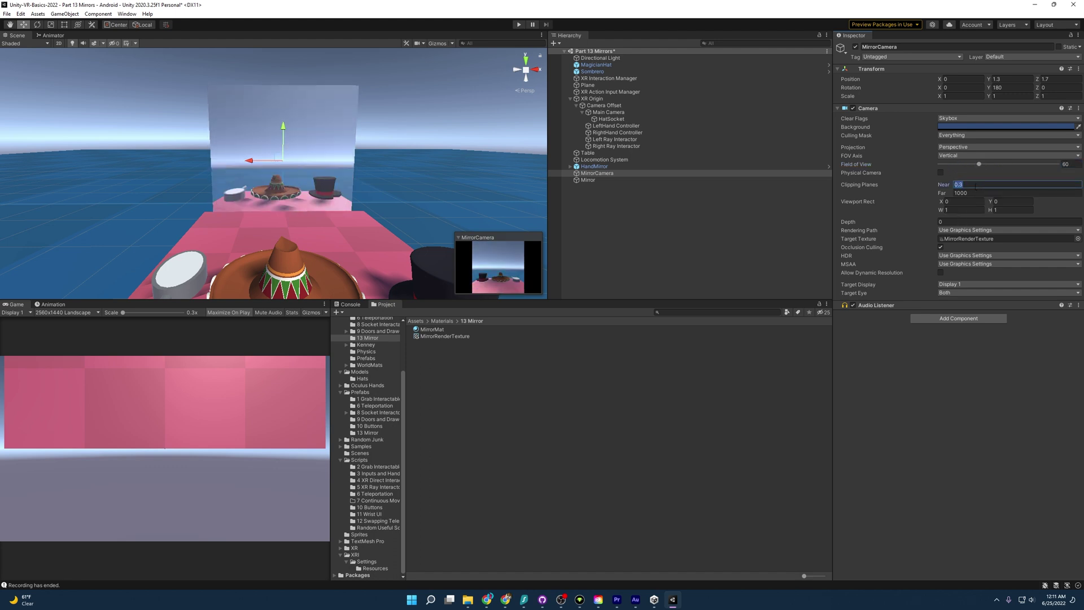
click(972, 194)
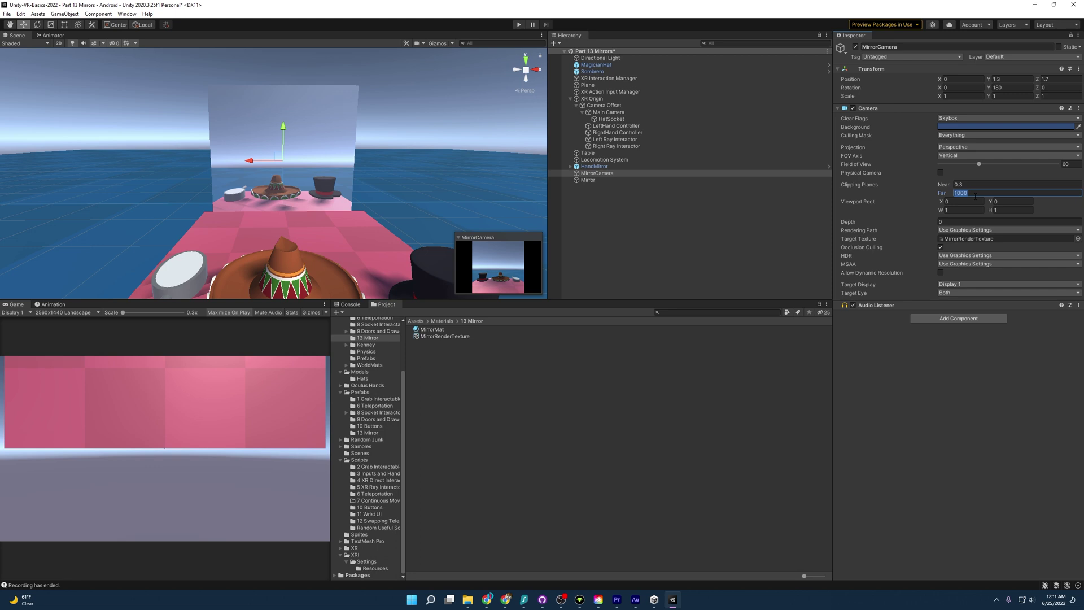
text(10)
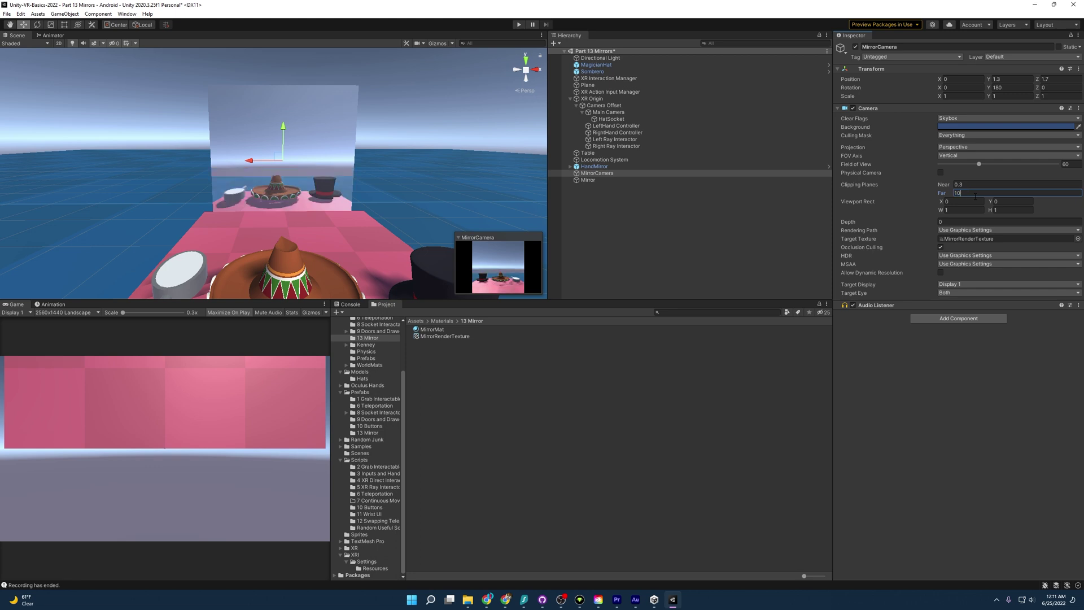
key(BackSpace)
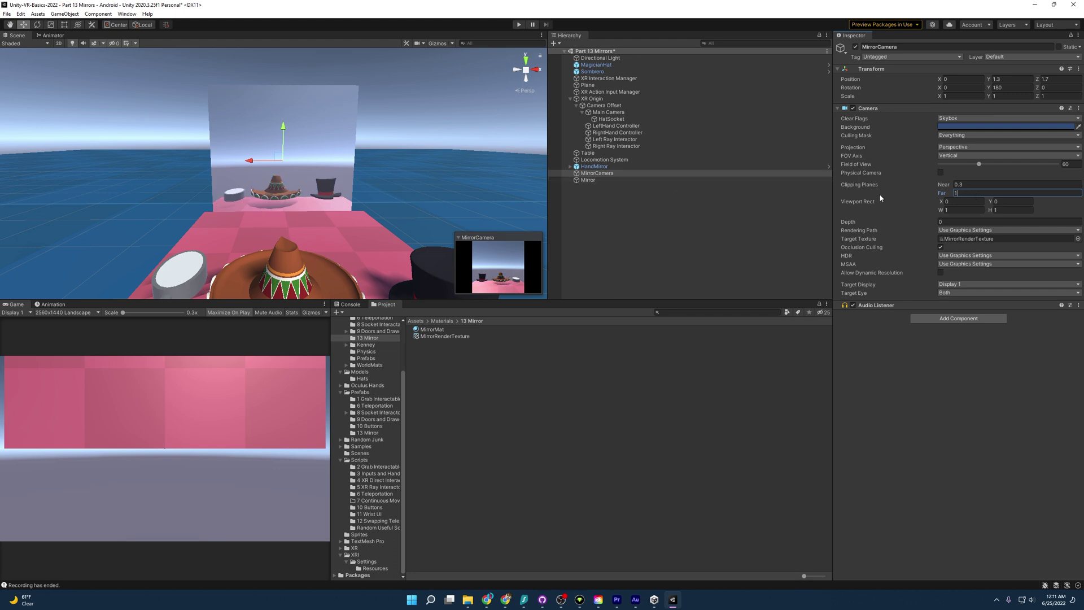
text(00)
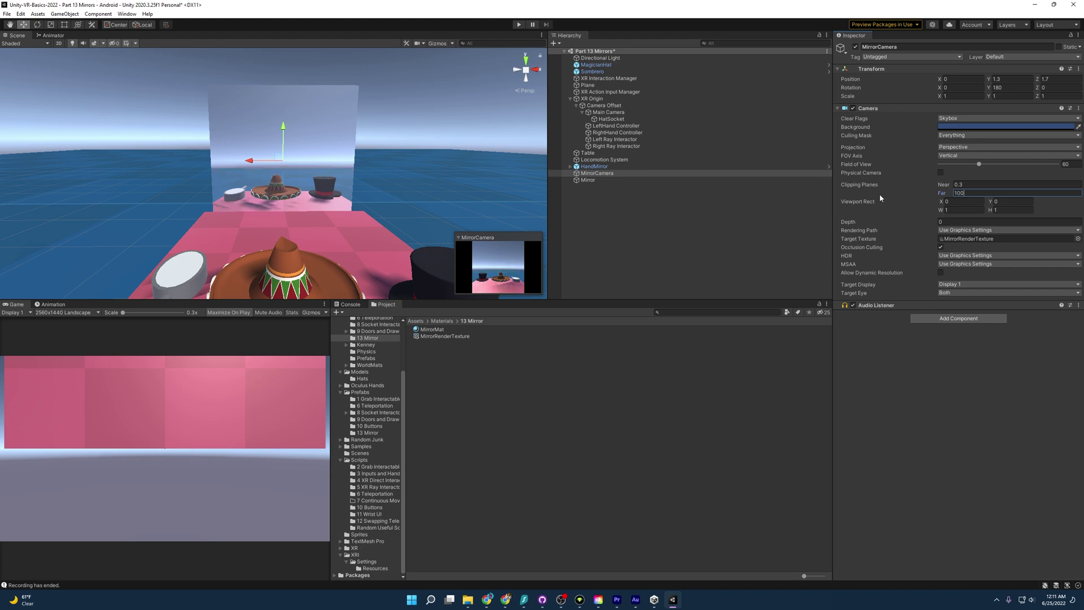
text(0)
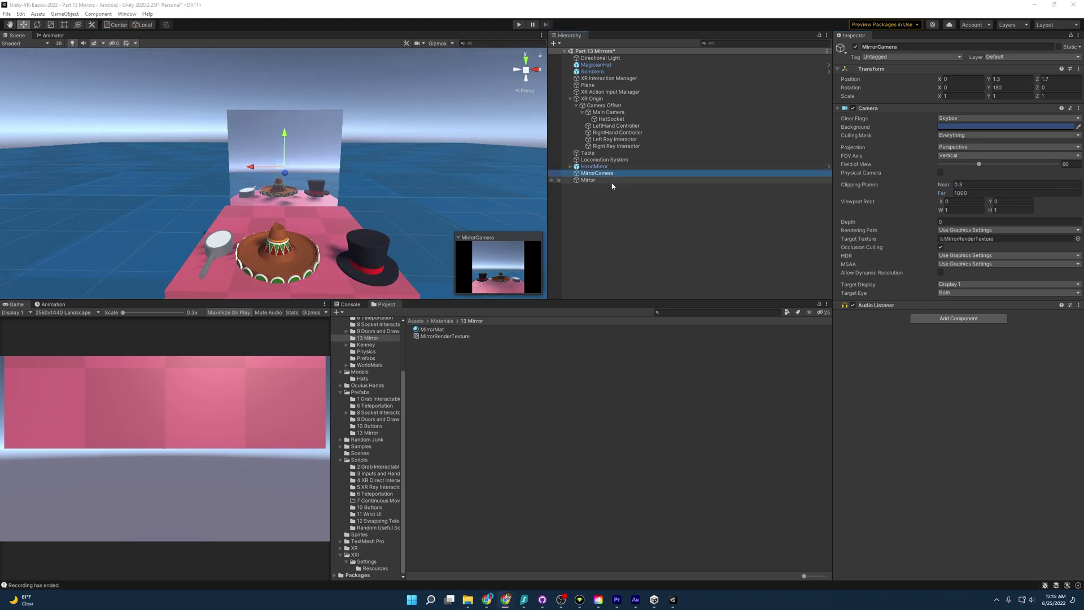
Step: Try nesting MirrorCamera under Mirror and, with it back at root level, try sliding Mirror sideways to about X 0.97
drag(602, 174, 588, 184)
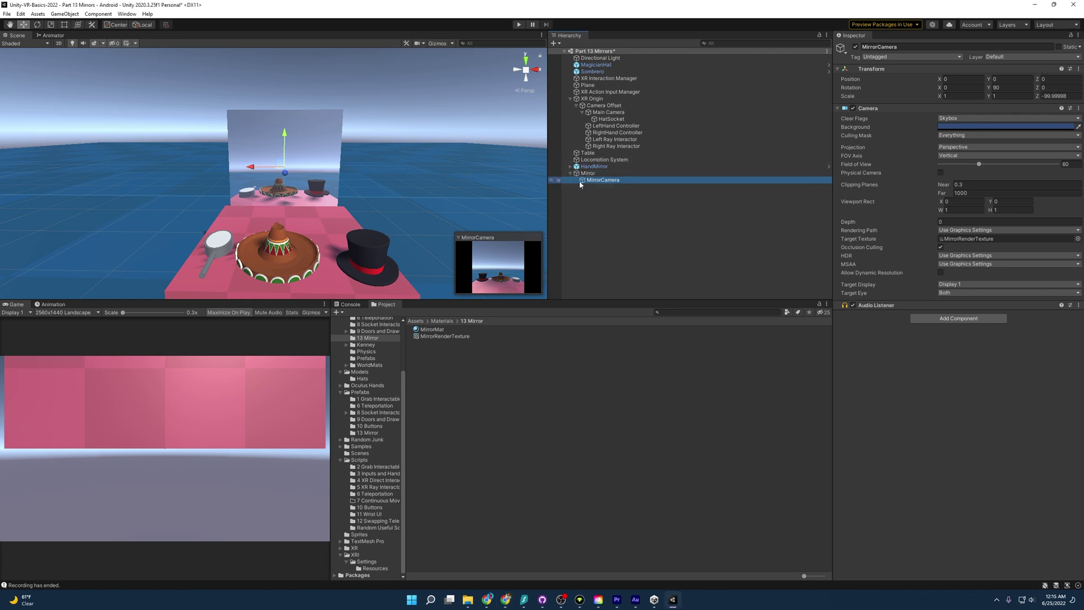
drag(586, 179, 550, 177)
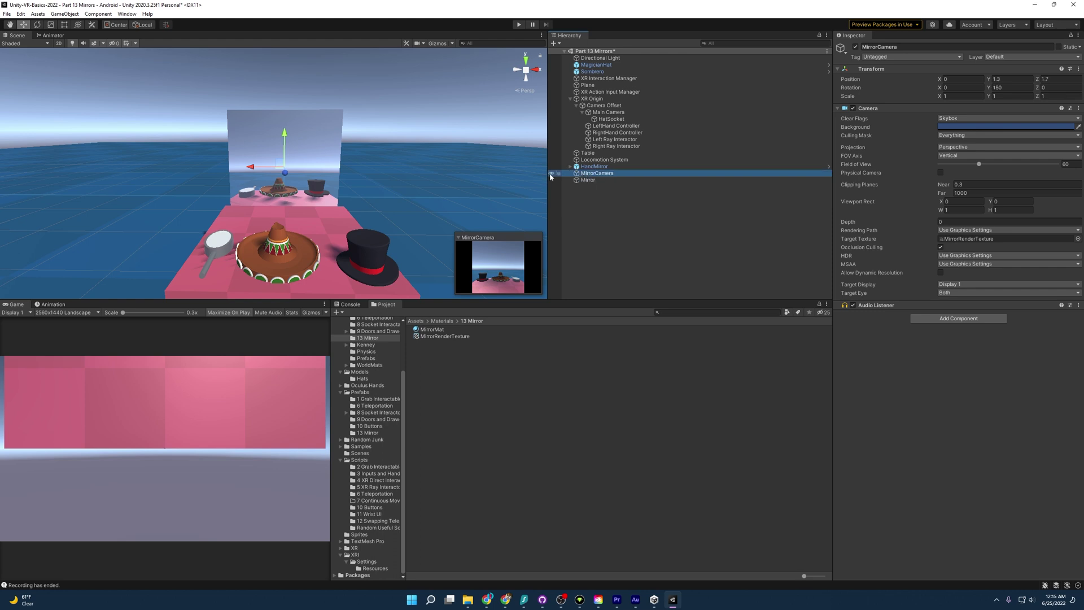
click(588, 180)
drag(260, 168, 379, 168)
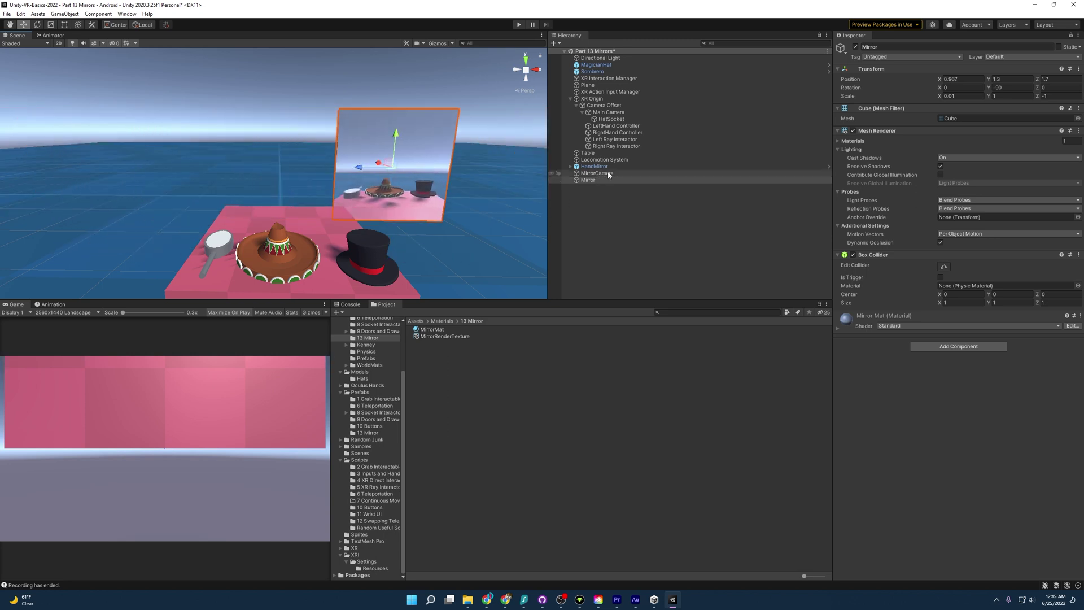
key(ctrl+z)
Step: Make MirrorCamera a child of the Mirror object
drag(609, 174, 591, 183)
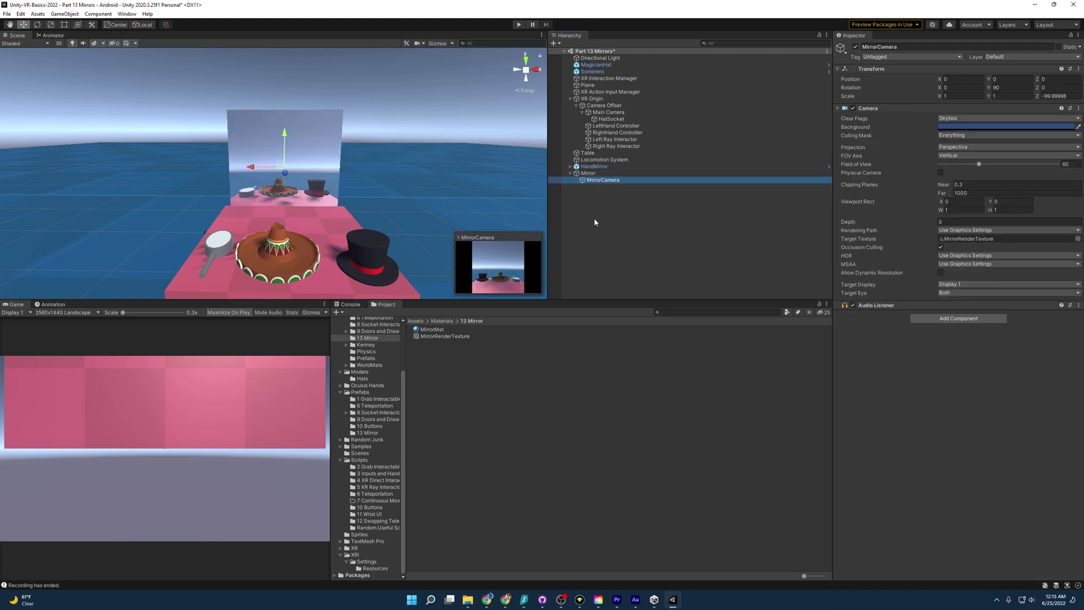